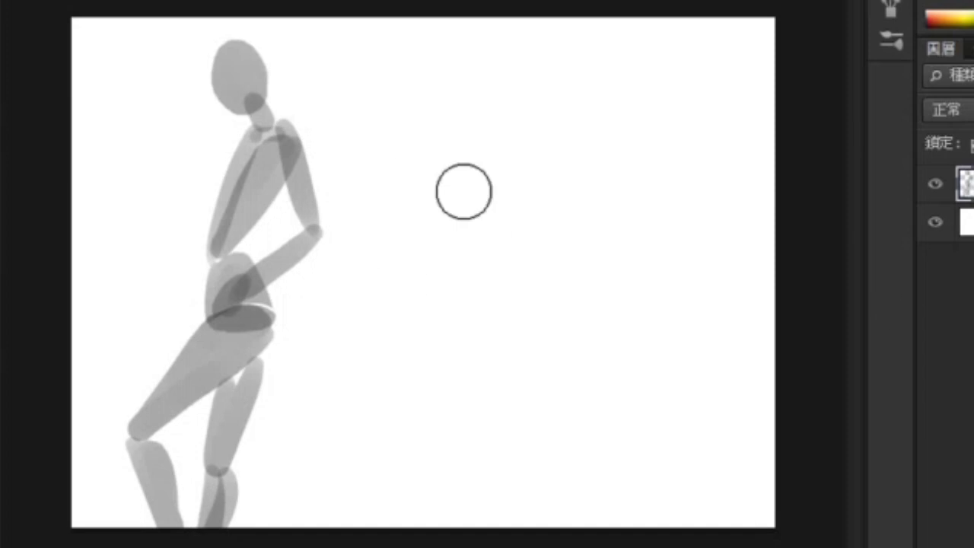
# Duplicate the grey mannequin beside the original and sketch dark hair and a face outline over the faded copy on a new layer
pyautogui.press('v')
pyautogui.moveTo(347, 255); pyautogui.dragTo(585, 255)
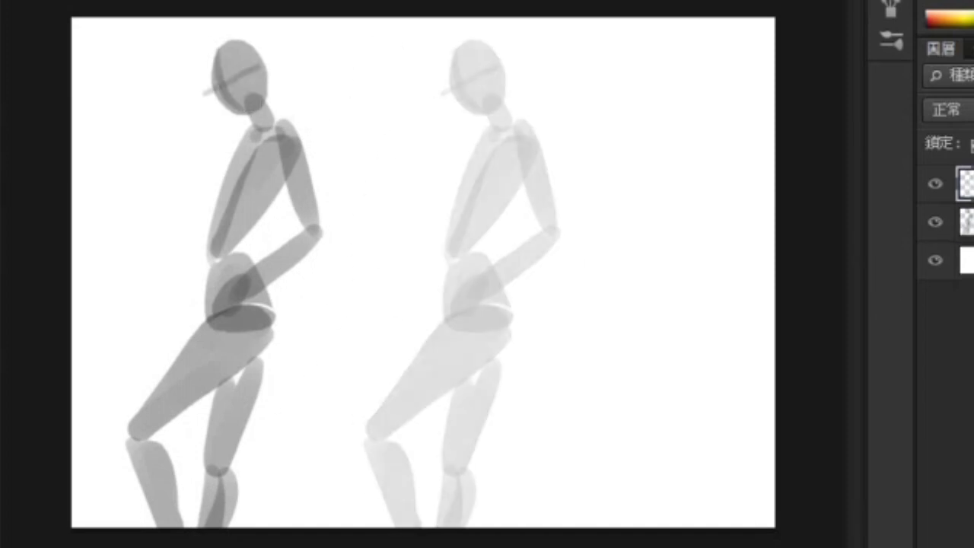
pyautogui.hotkey('ctrl', 'shift', 'alt', 'n')
pyautogui.moveTo(494, 41)
pyautogui.mouseDown()
pyautogui.moveTo(436, 64)
pyautogui.moveTo(498, 59)
pyautogui.moveTo(453, 50)
pyautogui.moveTo(478, 37)
pyautogui.moveTo(486, 41)
pyautogui.moveTo(474, 66)
pyautogui.moveTo(482, 63)
pyautogui.moveTo(490, 85)
pyautogui.moveTo(497, 52)
pyautogui.moveTo(440, 65)
pyautogui.moveTo(443, 44)
pyautogui.moveTo(505, 54)
pyautogui.moveTo(481, 113)
pyautogui.moveTo(436, 54)
pyautogui.moveTo(462, 67)
pyautogui.moveTo(455, 46)
pyautogui.moveTo(491, 61)
pyautogui.mouseUp()
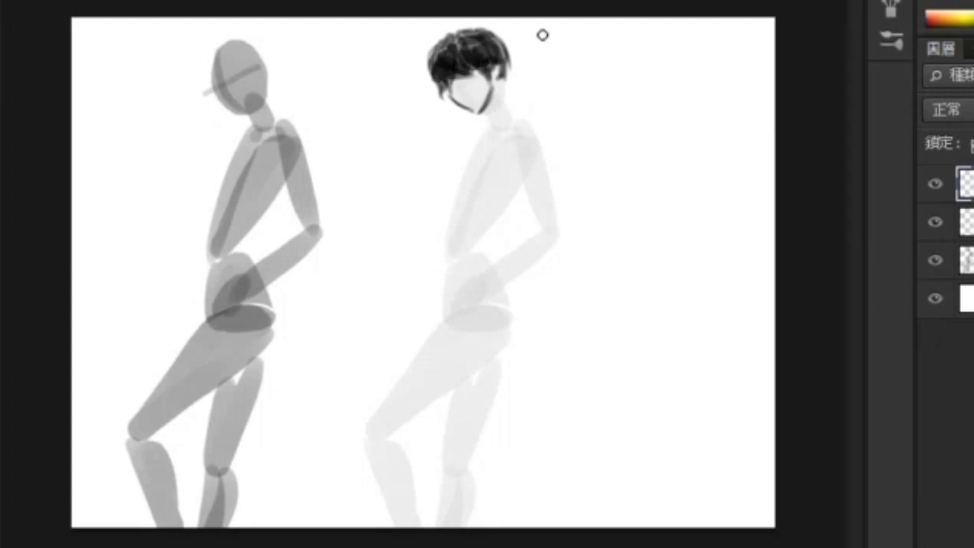
# Sketch the second figure's neck, shoulders, torso and bent arm with its hand resting near the waist, refining the hair
pyautogui.moveTo(512, 123)
pyautogui.mouseDown()
pyautogui.moveTo(492, 118)
pyautogui.moveTo(538, 120)
pyautogui.moveTo(522, 163)
pyautogui.moveTo(482, 137)
pyautogui.moveTo(463, 162)
pyautogui.mouseUp()
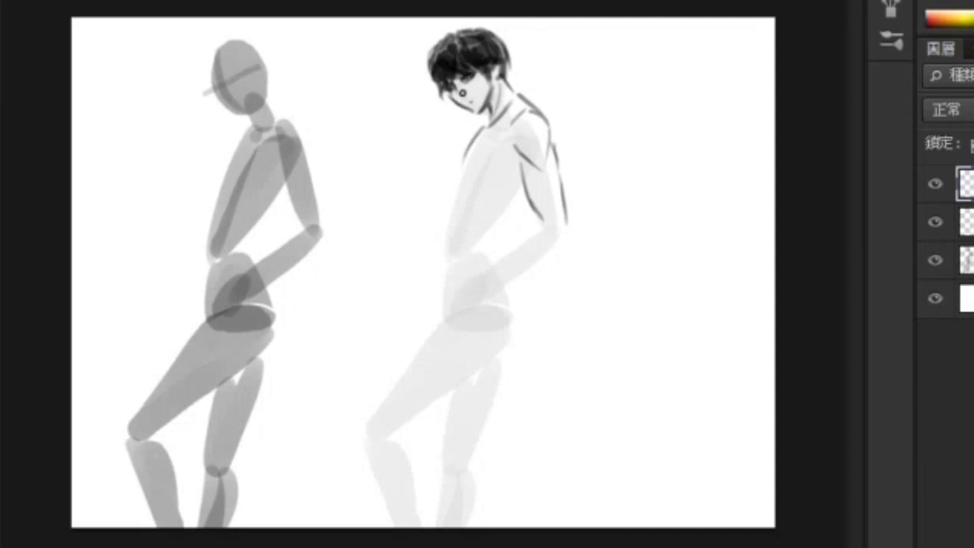
pyautogui.moveTo(432, 58)
pyautogui.mouseDown()
pyautogui.moveTo(436, 90)
pyautogui.moveTo(482, 32)
pyautogui.mouseUp()
pyautogui.moveTo(510, 150)
pyautogui.mouseDown()
pyautogui.moveTo(511, 123)
pyautogui.moveTo(455, 197)
pyautogui.moveTo(459, 184)
pyautogui.moveTo(505, 212)
pyautogui.moveTo(528, 198)
pyautogui.moveTo(530, 231)
pyautogui.moveTo(539, 219)
pyautogui.moveTo(490, 290)
pyautogui.moveTo(564, 244)
pyautogui.moveTo(559, 186)
pyautogui.mouseUp()
pyautogui.moveTo(471, 283)
pyautogui.mouseDown()
pyautogui.moveTo(450, 287)
pyautogui.moveTo(461, 309)
pyautogui.moveTo(459, 278)
pyautogui.moveTo(485, 283)
pyautogui.moveTo(437, 306)
pyautogui.mouseUp()
pyautogui.press('e')
pyautogui.press('b')
# Outline the hips and buttocks of the second figure over the faded mannequin
pyautogui.moveTo(449, 272)
pyautogui.mouseDown()
pyautogui.moveTo(434, 297)
pyautogui.moveTo(489, 267)
pyautogui.moveTo(521, 321)
pyautogui.mouseUp()
pyautogui.moveTo(449, 306)
pyautogui.mouseDown()
pyautogui.moveTo(361, 413)
pyautogui.moveTo(472, 366)
pyautogui.moveTo(504, 336)
pyautogui.mouseUp()
pyautogui.moveTo(521, 278); pyautogui.dragTo(510, 332)
# Outline both legs of the second figure, including the bent knee, lower legs and knee details
pyautogui.moveTo(357, 423); pyautogui.dragTo(363, 453)
pyautogui.moveTo(370, 457); pyautogui.dragTo(399, 527)
pyautogui.moveTo(394, 443); pyautogui.dragTo(423, 527)
pyautogui.moveTo(504, 333); pyautogui.dragTo(476, 445)
pyautogui.moveTo(448, 391)
pyautogui.mouseDown()
pyautogui.moveTo(445, 456)
pyautogui.moveTo(478, 526)
pyautogui.mouseUp()
pyautogui.moveTo(445, 478); pyautogui.dragTo(442, 528)
pyautogui.moveTo(461, 457); pyautogui.dragTo(455, 470)
# Refine the buttock contour, add a muscle line along the front thigh and clean up the rear leg line with the eraser
pyautogui.moveTo(521, 313)
pyautogui.mouseDown()
pyautogui.moveTo(502, 347)
pyautogui.moveTo(510, 331)
pyautogui.mouseUp()
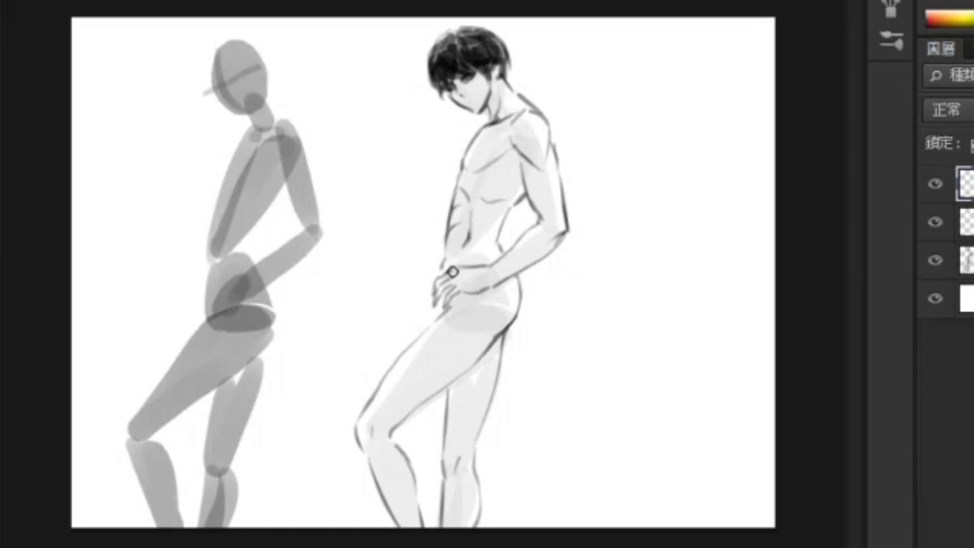
pyautogui.moveTo(402, 401); pyautogui.dragTo(464, 357)
pyautogui.press('e')
pyautogui.moveTo(453, 391); pyautogui.dragTo(443, 453)
pyautogui.press('b')
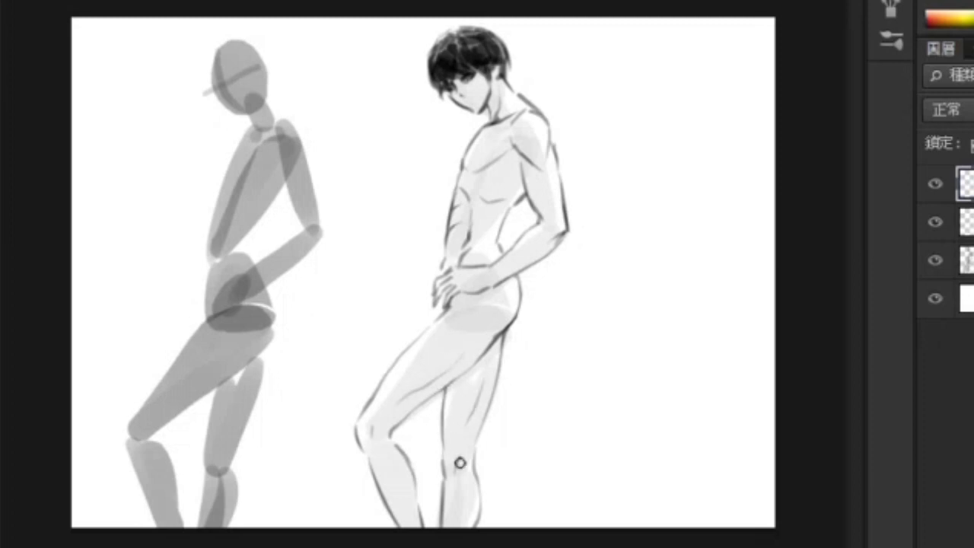
# Select the figure layers together and shift both figures to the right on the canvas
pyautogui.keyDown('shift'); pyautogui.click(969, 260); pyautogui.keyUp('shift')
pyautogui.press('v')
pyautogui.moveTo(624, 351); pyautogui.dragTo(685, 351)
# Save the document as 041.psd in Photoshop format
pyautogui.click(354, 16)
pyautogui.click(301, 23)
pyautogui.click(543, 249)
pyautogui.press('BackSpace')
pyautogui.press('BackSpace')
pyautogui.press('BackSpace')
pyautogui.press('BackSpace')
pyautogui.press('BackSpace')
pyautogui.write('041.psd')
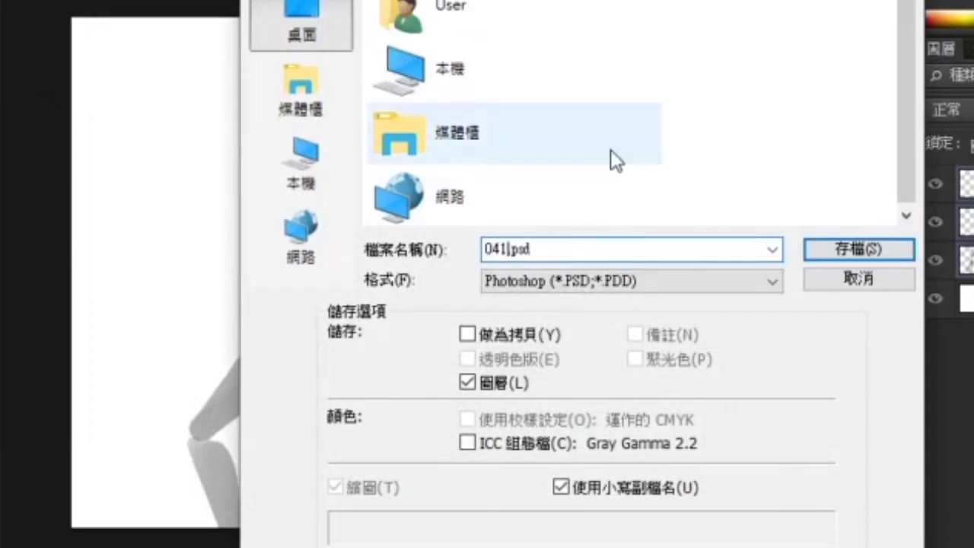
pyautogui.click(898, 245)
pyautogui.press('Return')
# Group the figure layers, shift both figures left and bring the sketched figure closer to the mannequin
pyautogui.hotkey('ctrl', 'g')
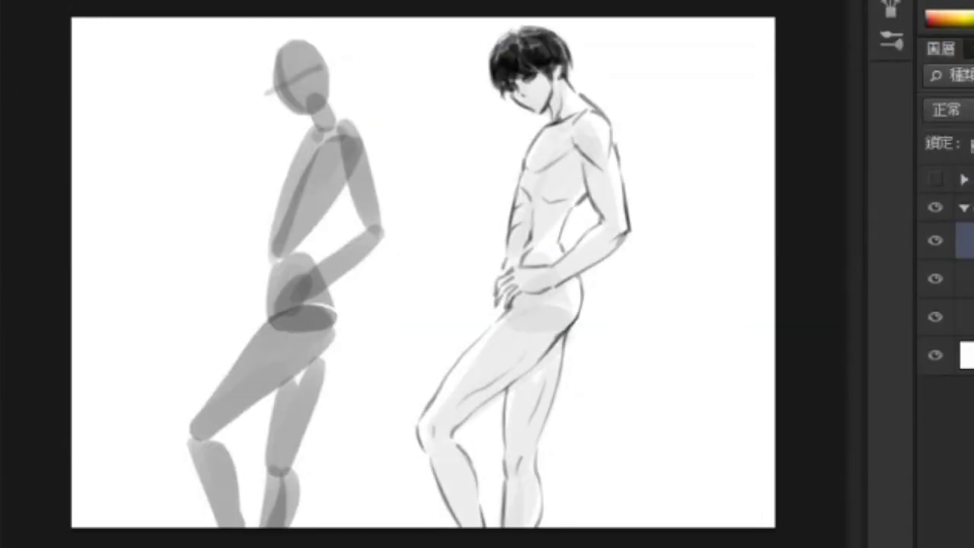
pyautogui.moveTo(556, 363); pyautogui.dragTo(456, 364)
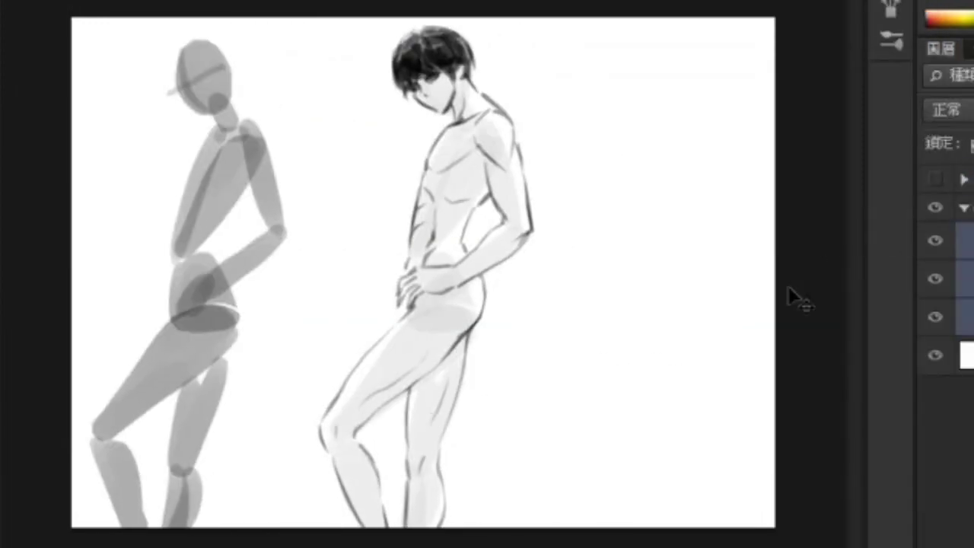
pyautogui.moveTo(627, 372); pyautogui.dragTo(615, 372)
# Duplicate the line art to the right of the sketched figure, fade the copy to 30% opacity and add a new layer
pyautogui.click(965, 242)
pyautogui.moveTo(441, 345); pyautogui.dragTo(650, 344)
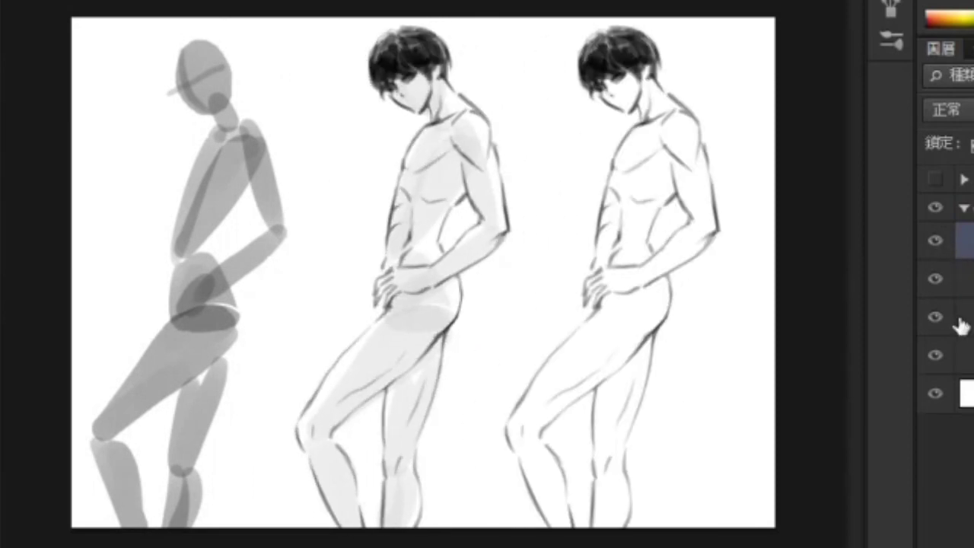
pyautogui.press('3')
pyautogui.hotkey('ctrl', 'shift', 'n')
# Sketch the coat's shoulder, sleeve and elbow folds over the faded line art
pyautogui.moveTo(690, 106); pyautogui.dragTo(629, 156)
pyautogui.hotkey('ctrl', 'z')
pyautogui.moveTo(698, 121)
pyautogui.mouseDown()
pyautogui.moveTo(659, 120)
pyautogui.moveTo(677, 207)
pyautogui.mouseUp()
pyautogui.moveTo(712, 149); pyautogui.dragTo(698, 254)
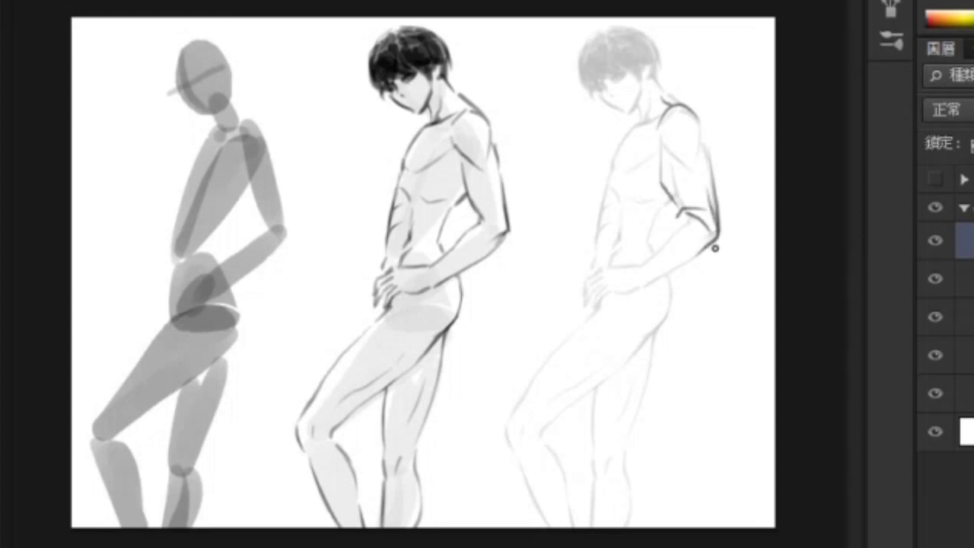
# Switch the greyscale image to colour and draw the coat's shoulder, elbow, hem, side line and armpit fold in red
pyautogui.hotkey('alt', 'i')
pyautogui.press('d')
pyautogui.press('Return')
pyautogui.moveTo(667, 107); pyautogui.dragTo(620, 160)
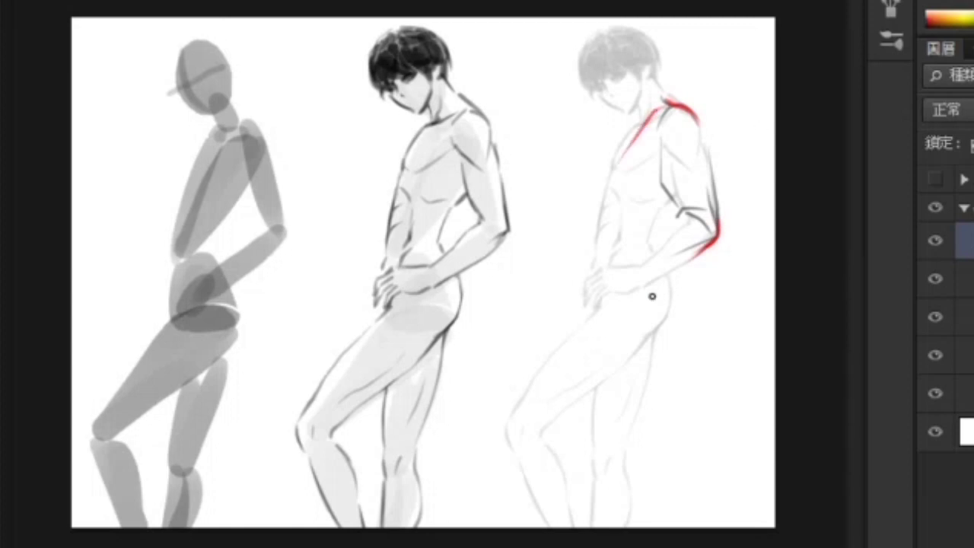
pyautogui.moveTo(677, 293)
pyautogui.mouseDown()
pyautogui.moveTo(633, 332)
pyautogui.moveTo(564, 352)
pyautogui.mouseUp()
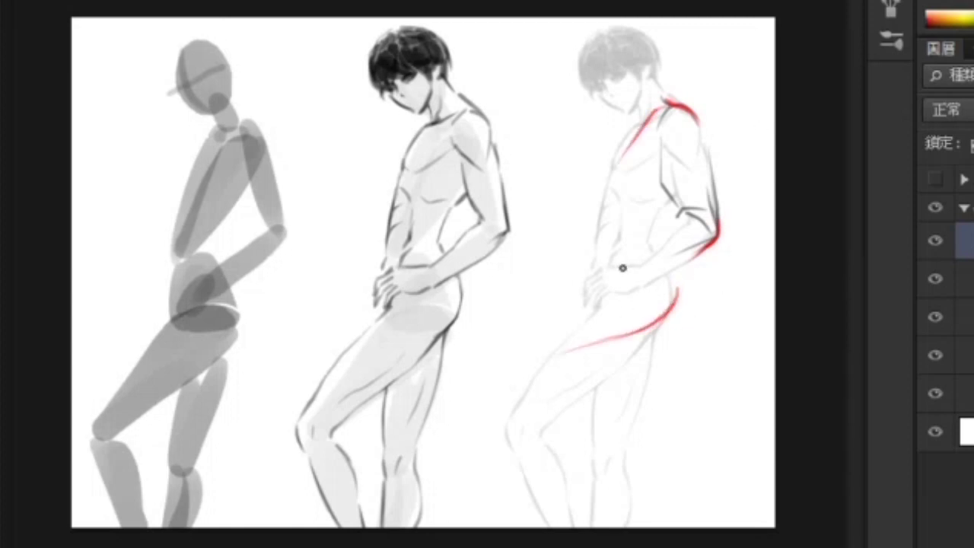
pyautogui.moveTo(668, 105); pyautogui.dragTo(615, 251)
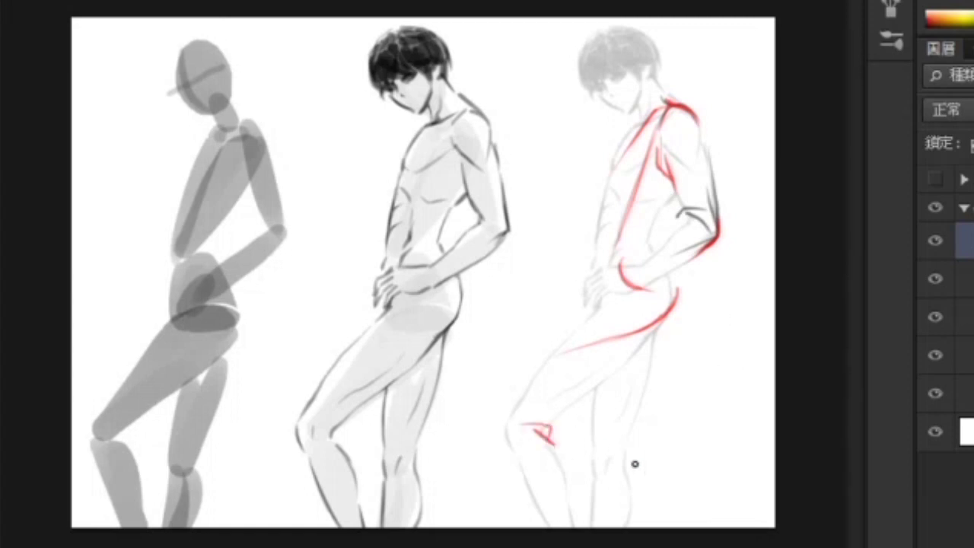
# Draw the trouser side seams down both legs and the rear knee's folds in red
pyautogui.moveTo(533, 459); pyautogui.dragTo(555, 527)
pyautogui.moveTo(527, 419); pyautogui.dragTo(583, 350)
pyautogui.moveTo(626, 365); pyautogui.dragTo(612, 526)
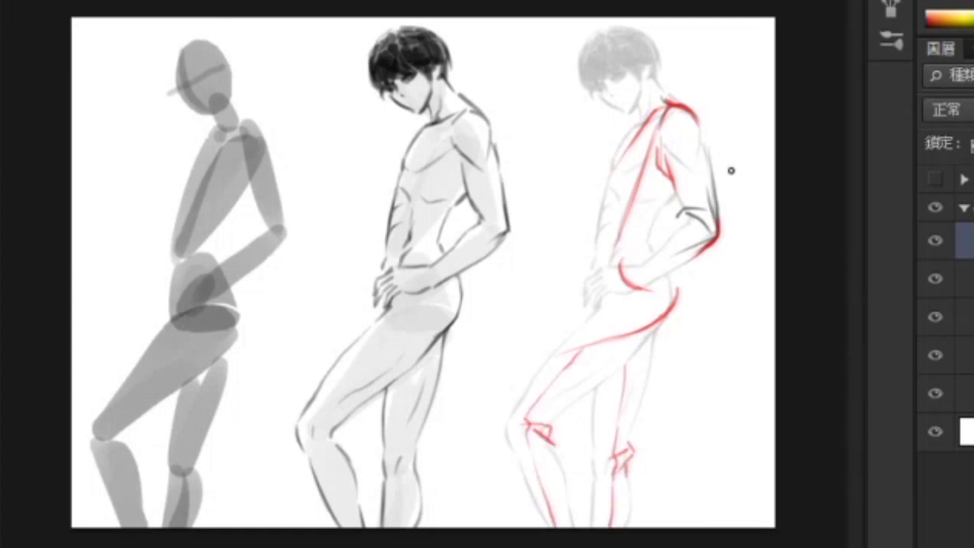
# Draw the coat's raised collar and its long front edge in red
pyautogui.moveTo(587, 139); pyautogui.dragTo(672, 75)
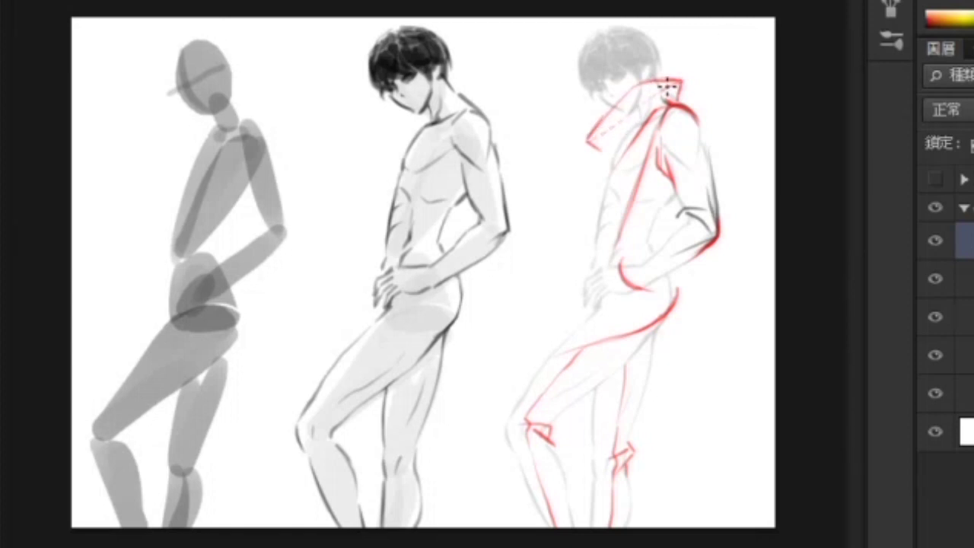
pyautogui.moveTo(663, 106)
pyautogui.mouseDown()
pyautogui.moveTo(570, 276)
pyautogui.moveTo(569, 303)
pyautogui.mouseUp()
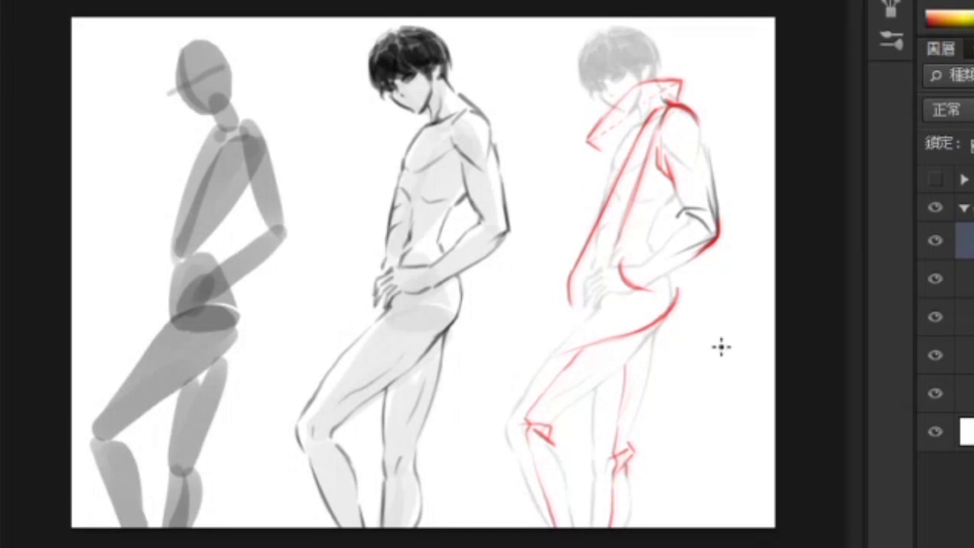
# Add red arrows and handwritten labels marking the elbow as 支撐點 and the shoulder and bent knee as 支點
pyautogui.moveTo(733, 280)
pyautogui.mouseDown()
pyautogui.moveTo(730, 325)
pyautogui.moveTo(746, 323)
pyautogui.moveTo(750, 373)
pyautogui.mouseUp()
pyautogui.moveTo(730, 89); pyautogui.dragTo(702, 104)
pyautogui.moveTo(739, 73); pyautogui.dragTo(752, 130)
pyautogui.moveTo(511, 404); pyautogui.dragTo(507, 445)
pyautogui.moveTo(479, 409); pyautogui.dragTo(499, 413)
pyautogui.moveTo(461, 384)
pyautogui.mouseDown()
pyautogui.moveTo(480, 407)
pyautogui.moveTo(480, 437)
pyautogui.mouseUp()
# Trace the coat front and hem tension lines in blue and label them 拉扯 with arrows
pyautogui.moveTo(664, 106)
pyautogui.mouseDown()
pyautogui.moveTo(646, 134)
pyautogui.moveTo(626, 278)
pyautogui.moveTo(569, 308)
pyautogui.mouseUp()
pyautogui.moveTo(544, 354); pyautogui.dragTo(652, 331)
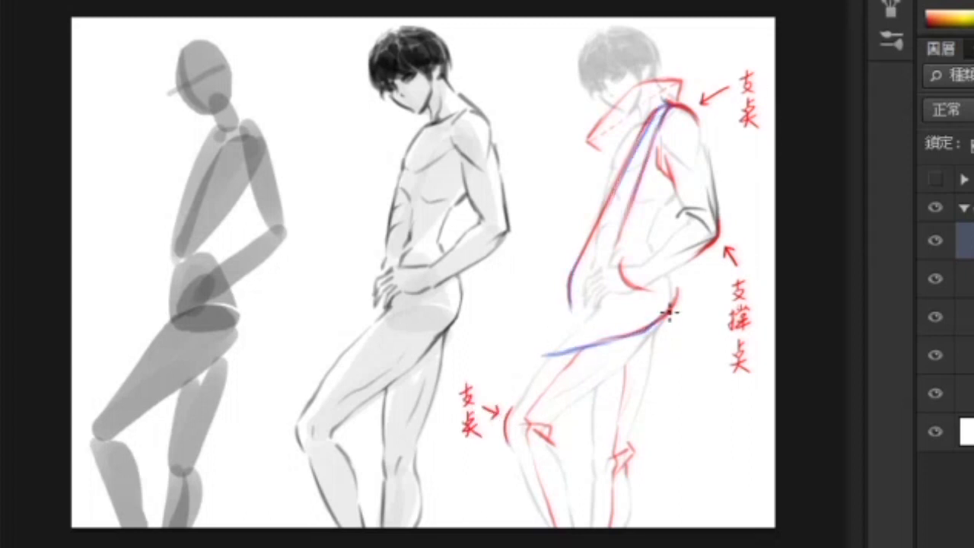
pyautogui.moveTo(614, 204); pyautogui.dragTo(572, 281)
pyautogui.moveTo(537, 190)
pyautogui.mouseDown()
pyautogui.moveTo(556, 213)
pyautogui.moveTo(586, 221)
pyautogui.mouseUp()
pyautogui.moveTo(547, 322); pyautogui.dragTo(574, 331)
pyautogui.moveTo(519, 297); pyautogui.dragTo(527, 320)
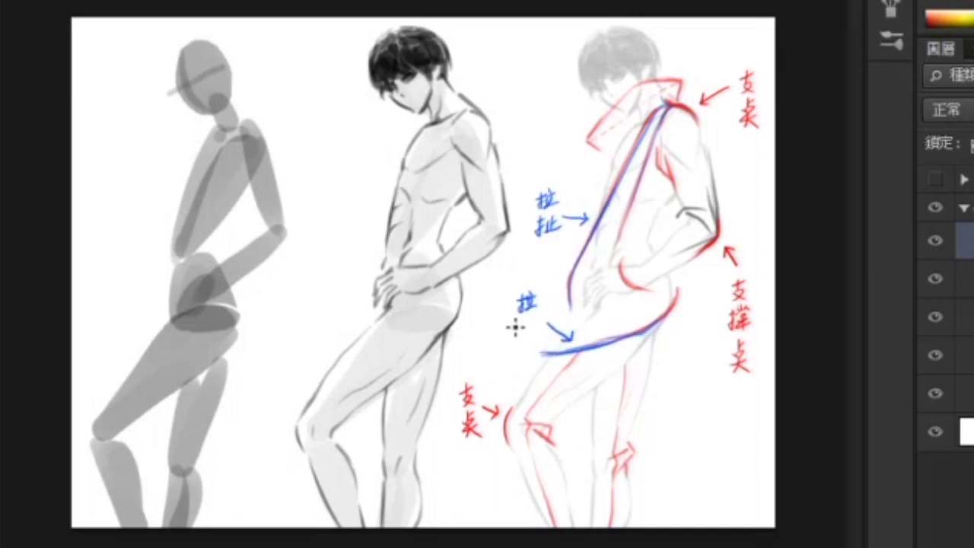
# Mark the armpit, inner elbow and knee folds in green and label them 擠壓 with an arrow
pyautogui.moveTo(664, 150); pyautogui.dragTo(671, 181)
pyautogui.moveTo(526, 422); pyautogui.dragTo(548, 440)
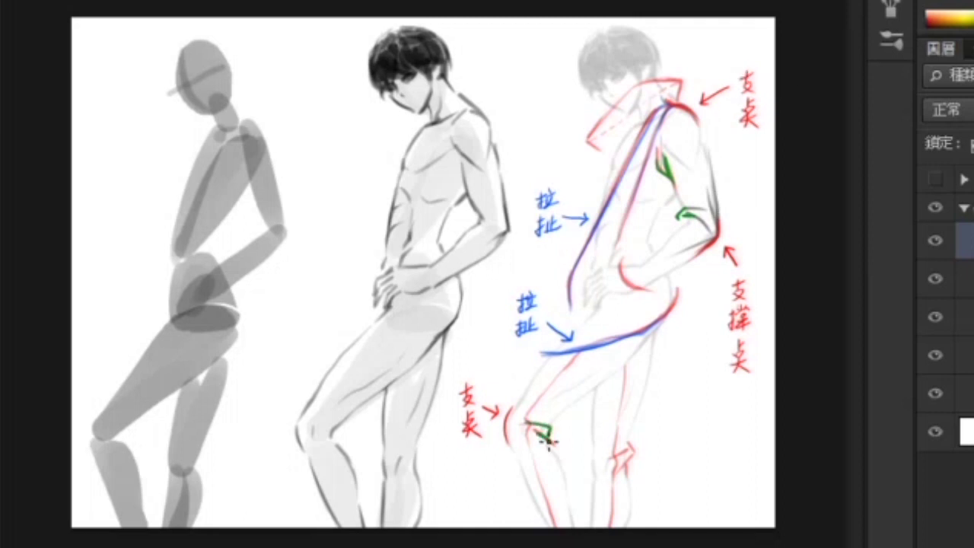
pyautogui.moveTo(675, 457)
pyautogui.mouseDown()
pyautogui.moveTo(645, 457)
pyautogui.moveTo(699, 466)
pyautogui.moveTo(699, 495)
pyautogui.moveTo(711, 494)
pyautogui.mouseUp()
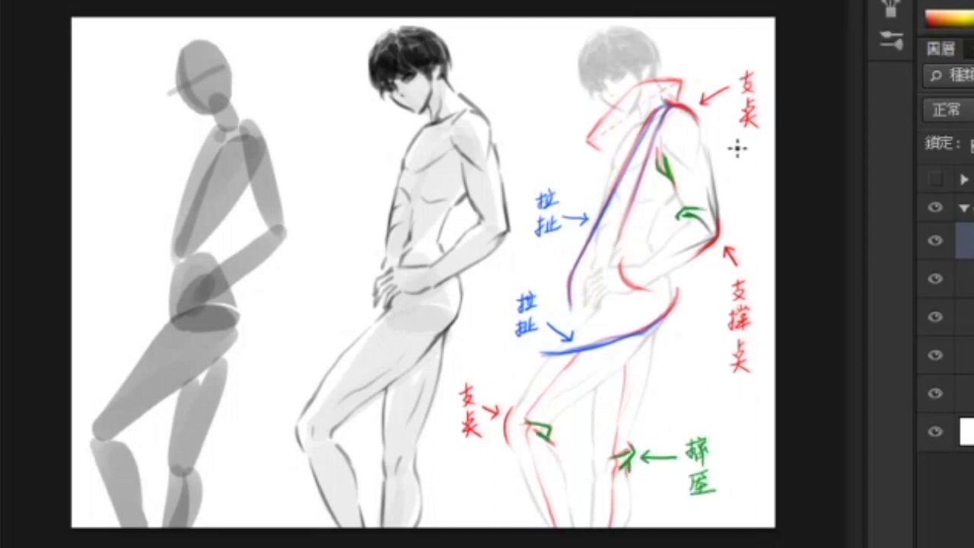
# Delete the hidden layer group, group the annotated clothing sketch layers and hide the earlier figures' group
pyautogui.click(972, 179)
pyautogui.press('Delete')
pyautogui.click(970, 213)
pyautogui.keyDown('shift'); pyautogui.click(970, 251); pyautogui.keyUp('shift')
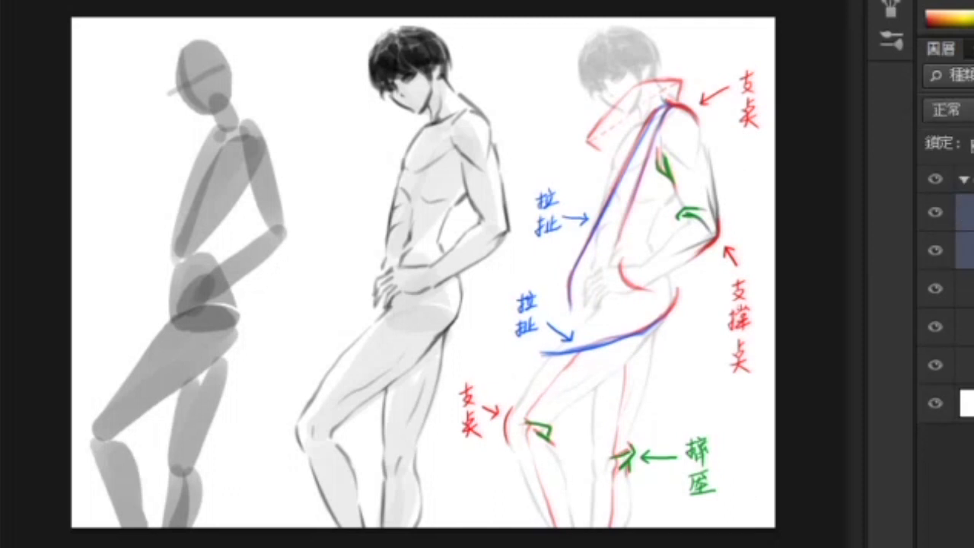
pyautogui.hotkey('ctrl', 'g')
pyautogui.click(936, 207)
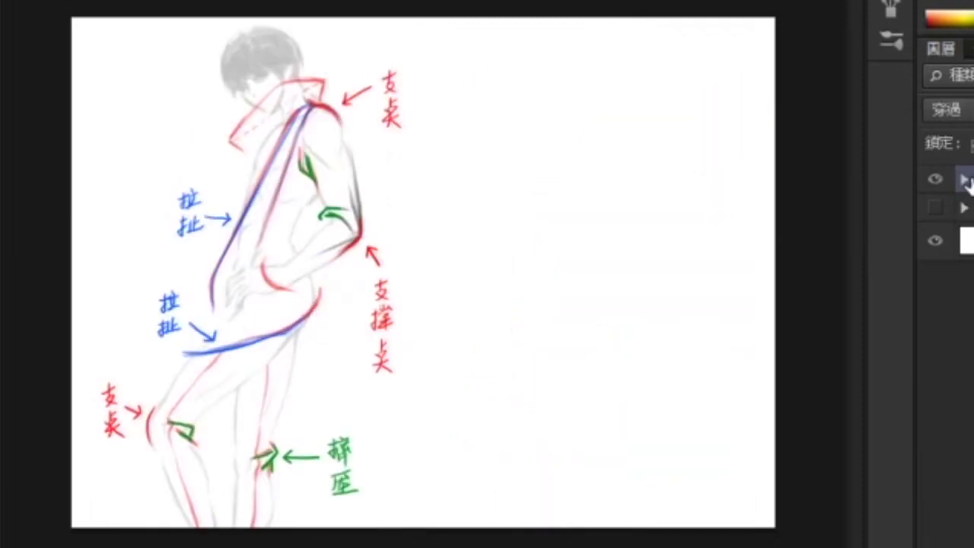
# Duplicate the annotated figure to the right and remove the labels and arrows from the copy
pyautogui.click(964, 179)
pyautogui.moveTo(284, 226); pyautogui.dragTo(606, 227)
pyautogui.moveTo(711, 284)
pyautogui.mouseDown()
pyautogui.moveTo(703, 374)
pyautogui.moveTo(646, 152)
pyautogui.moveTo(528, 328)
pyautogui.moveTo(435, 382)
pyautogui.moveTo(455, 416)
pyautogui.mouseUp()
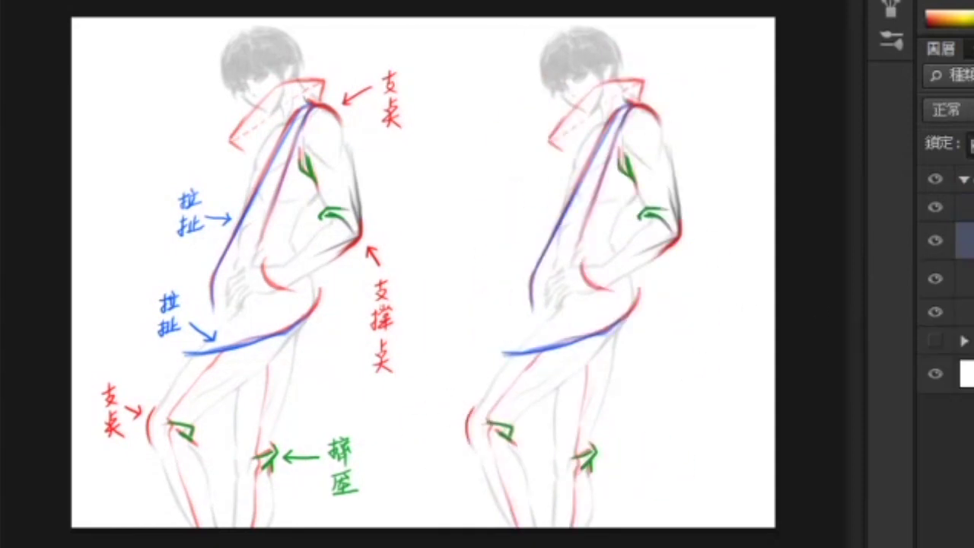
# Recolour the copied clothing lines black and clean up the collar, coat front and sleeve outline
pyautogui.hotkey('alt', 'Delete')
pyautogui.moveTo(589, 136)
pyautogui.mouseDown()
pyautogui.moveTo(545, 224)
pyautogui.moveTo(543, 254)
pyautogui.mouseUp()
pyautogui.moveTo(562, 149); pyautogui.dragTo(575, 159)
pyautogui.moveTo(583, 146)
pyautogui.mouseDown()
pyautogui.moveTo(622, 105)
pyautogui.moveTo(602, 116)
pyautogui.mouseUp()
pyautogui.press('e')
pyautogui.moveTo(555, 138)
pyautogui.mouseDown()
pyautogui.moveTo(610, 100)
pyautogui.moveTo(666, 148)
pyautogui.moveTo(676, 195)
pyautogui.mouseUp()
pyautogui.press('b')
# Draw the coat's forearm sleeve, cuff folds and the hand outline at the waist
pyautogui.moveTo(590, 263)
pyautogui.mouseDown()
pyautogui.moveTo(640, 272)
pyautogui.moveTo(631, 246)
pyautogui.moveTo(677, 237)
pyautogui.mouseUp()
pyautogui.moveTo(614, 252); pyautogui.dragTo(591, 266)
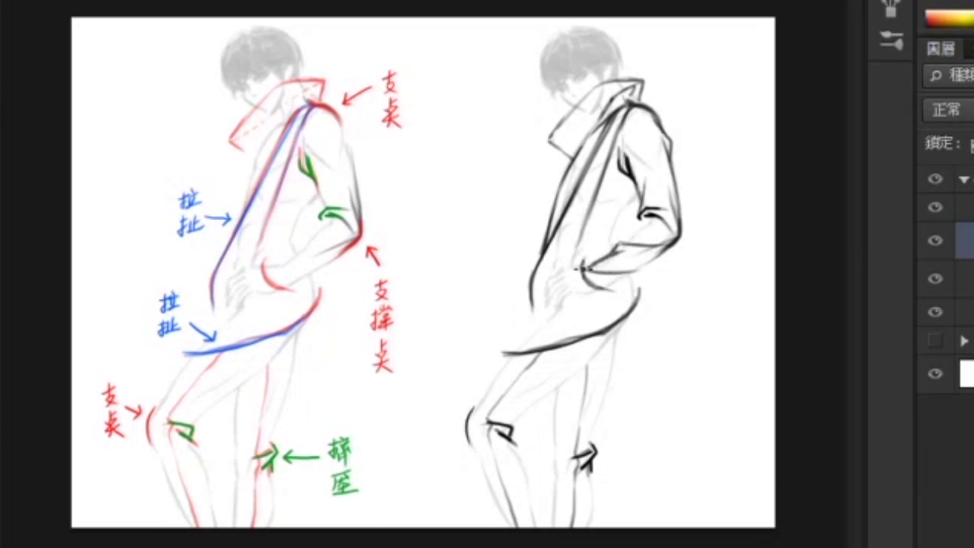
pyautogui.moveTo(640, 221)
pyautogui.mouseDown()
pyautogui.moveTo(614, 253)
pyautogui.moveTo(609, 289)
pyautogui.moveTo(670, 249)
pyautogui.mouseUp()
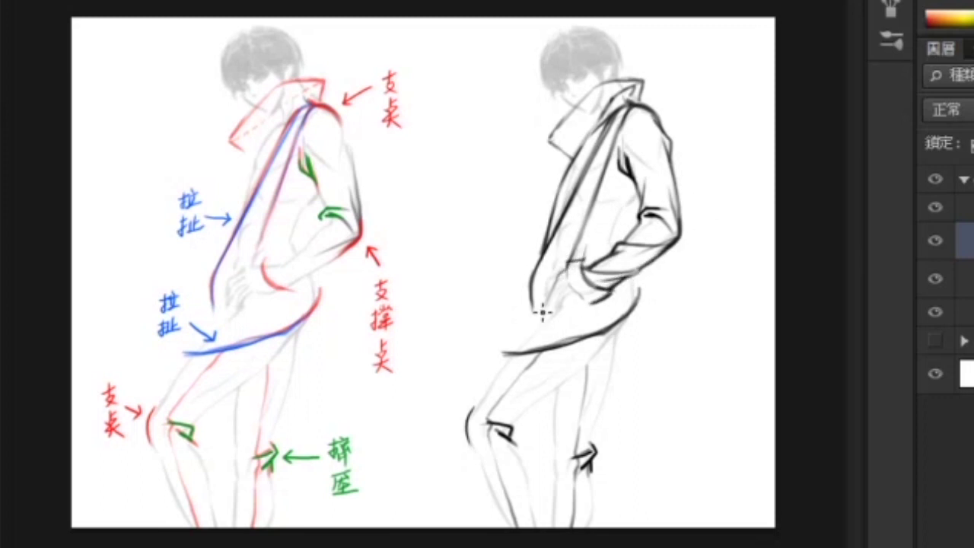
pyautogui.moveTo(559, 290); pyautogui.dragTo(584, 313)
# Redraw the coat's front edge down to the hem corner, erase the surplus front lines and add the body contour behind the arm
pyautogui.moveTo(548, 234); pyautogui.dragTo(504, 353)
pyautogui.press('e')
pyautogui.moveTo(540, 285); pyautogui.dragTo(583, 178)
pyautogui.press('b')
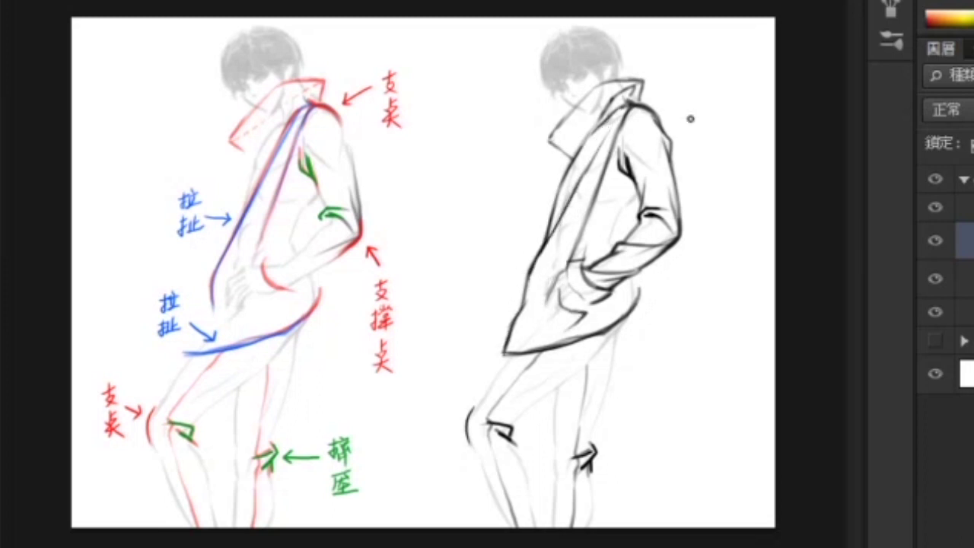
pyautogui.moveTo(629, 177); pyautogui.dragTo(619, 229)
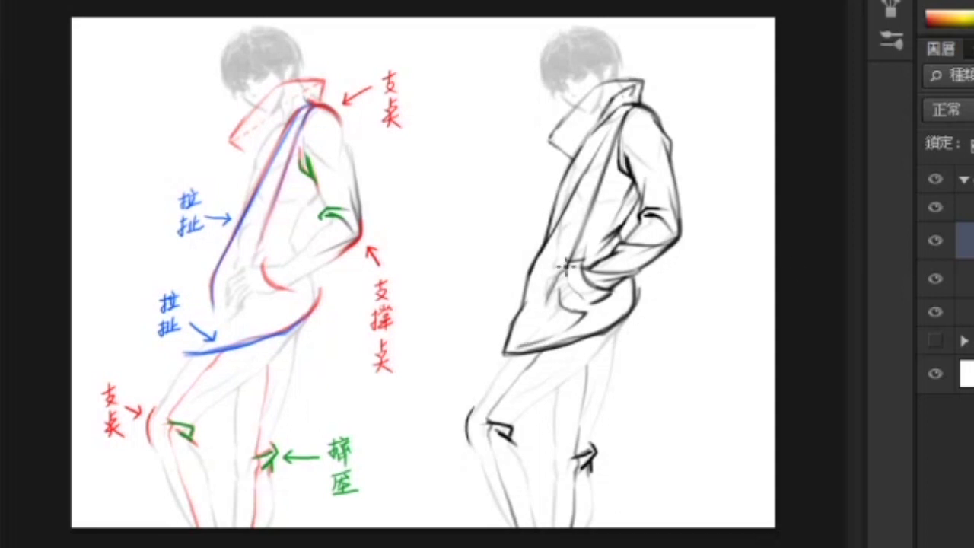
# Redraw the coat hem and outline the bent trouser leg with its stitched side seam
pyautogui.moveTo(512, 355); pyautogui.dragTo(640, 286)
pyautogui.moveTo(515, 335); pyautogui.dragTo(468, 422)
pyautogui.moveTo(573, 375); pyautogui.dragTo(516, 430)
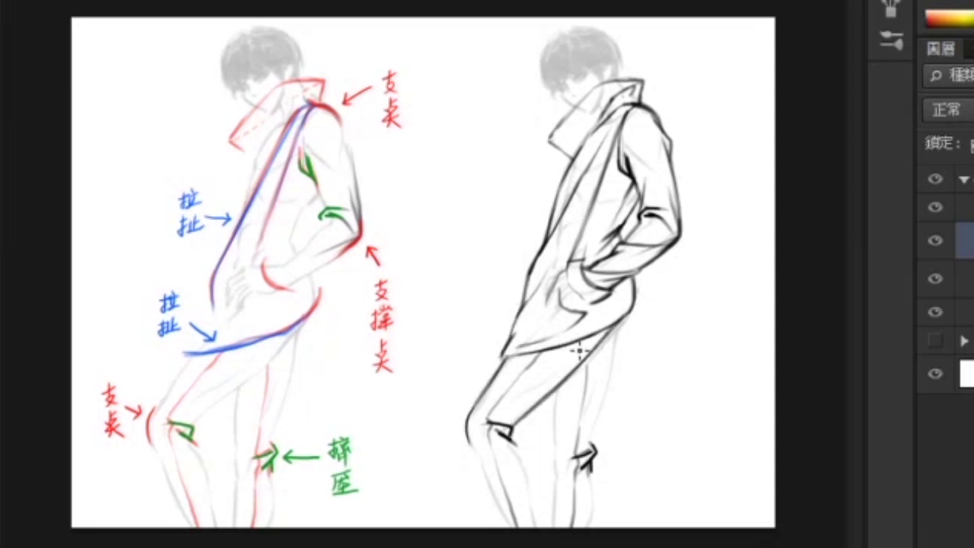
pyautogui.moveTo(531, 365)
pyautogui.mouseDown()
pyautogui.moveTo(491, 438)
pyautogui.moveTo(497, 504)
pyautogui.mouseUp()
pyautogui.moveTo(468, 437); pyautogui.dragTo(503, 527)
pyautogui.moveTo(512, 441); pyautogui.dragTo(525, 480)
# Refine the coat's back hem, outline the straight trouser leg with its stitched seam and add detail lines near the hand
pyautogui.moveTo(618, 327)
pyautogui.mouseDown()
pyautogui.moveTo(594, 446)
pyautogui.moveTo(637, 307)
pyautogui.mouseUp()
pyautogui.moveTo(635, 277); pyautogui.dragTo(637, 307)
pyautogui.moveTo(556, 390)
pyautogui.mouseDown()
pyautogui.moveTo(557, 480)
pyautogui.moveTo(592, 524)
pyautogui.mouseUp()
pyautogui.moveTo(584, 376)
pyautogui.mouseDown()
pyautogui.moveTo(563, 487)
pyautogui.moveTo(572, 493)
pyautogui.mouseUp()
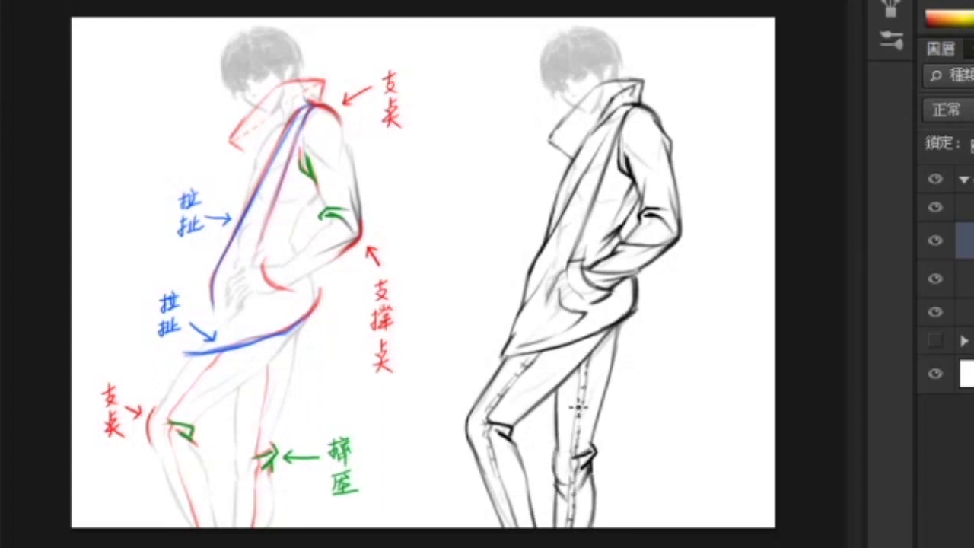
pyautogui.moveTo(620, 325); pyautogui.dragTo(607, 384)
pyautogui.moveTo(632, 306); pyautogui.dragTo(631, 284)
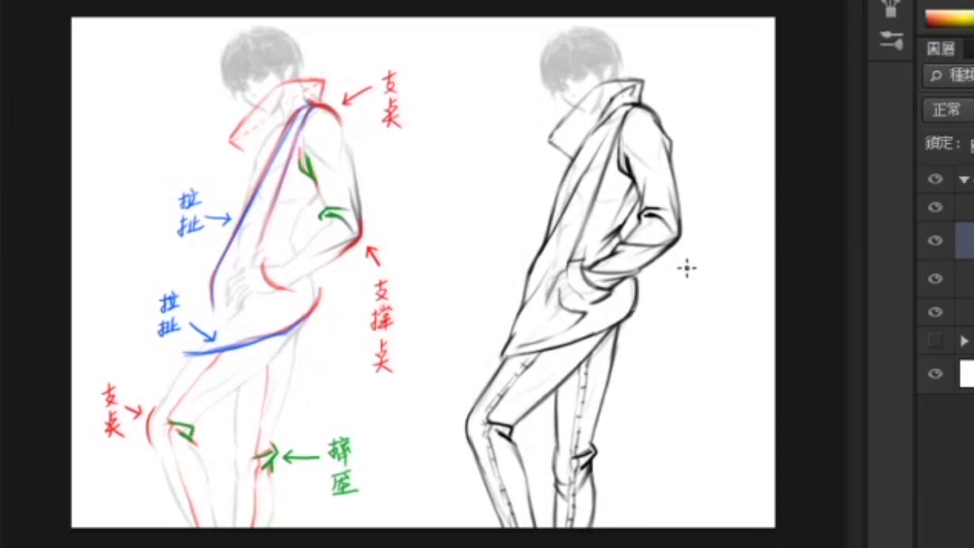
pyautogui.moveTo(569, 266)
pyautogui.mouseDown()
pyautogui.moveTo(569, 283)
pyautogui.moveTo(555, 280)
pyautogui.mouseUp()
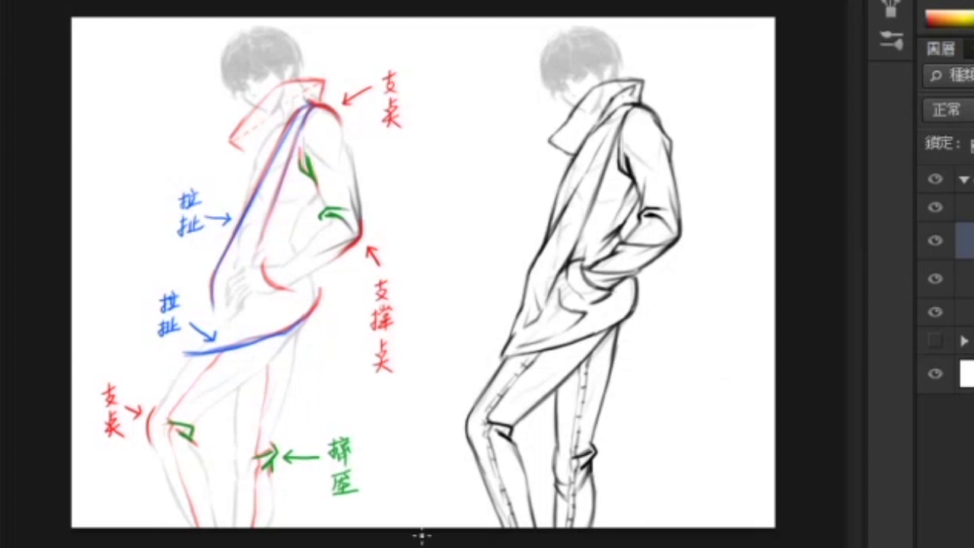
# Sketch a new grey standing mannequin on the blank canvas with head, torso, pelvis, spread legs and high-heeled feet
pyautogui.moveTo(207, 54); pyautogui.dragTo(215, 38)
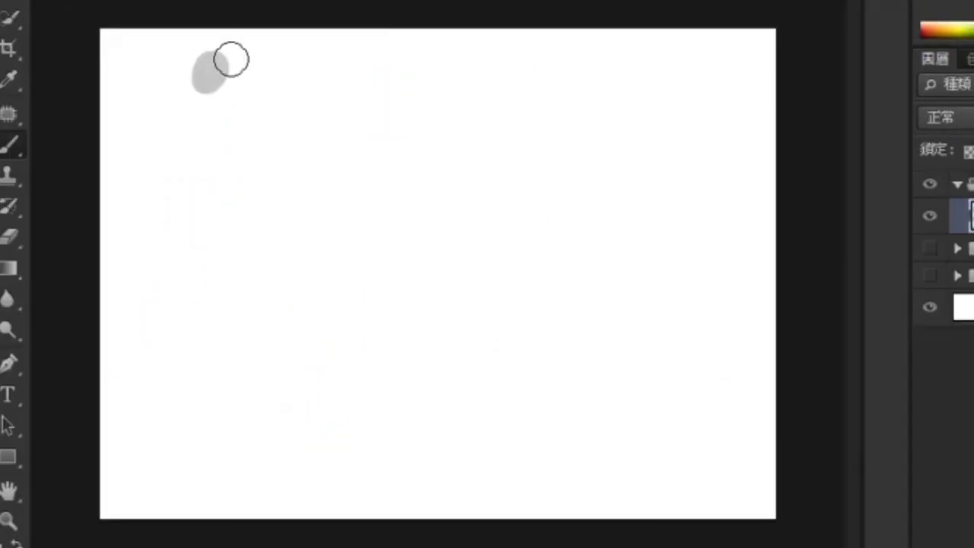
pyautogui.moveTo(204, 97); pyautogui.dragTo(221, 196)
pyautogui.moveTo(179, 117)
pyautogui.mouseDown()
pyautogui.moveTo(232, 107)
pyautogui.moveTo(235, 202)
pyautogui.moveTo(214, 172)
pyautogui.mouseUp()
pyautogui.moveTo(230, 104)
pyautogui.mouseDown()
pyautogui.moveTo(237, 155)
pyautogui.moveTo(276, 220)
pyautogui.moveTo(200, 328)
pyautogui.moveTo(272, 406)
pyautogui.moveTo(187, 325)
pyautogui.moveTo(181, 403)
pyautogui.mouseUp()
pyautogui.moveTo(268, 392)
pyautogui.mouseDown()
pyautogui.moveTo(267, 437)
pyautogui.moveTo(252, 437)
pyautogui.mouseUp()
pyautogui.moveTo(183, 395); pyautogui.dragTo(159, 437)
pyautogui.moveTo(221, 221); pyautogui.dragTo(244, 220)
# Select the mannequin's lower body and move it down to lengthen the waist
pyautogui.press('l')
pyautogui.moveTo(181, 231)
pyautogui.mouseDown()
pyautogui.moveTo(323, 433)
pyautogui.moveTo(180, 233)
pyautogui.mouseUp()
pyautogui.press('v')
pyautogui.moveTo(331, 367); pyautogui.dragTo(330, 387)
pyautogui.hotkey('ctrl', 'd')
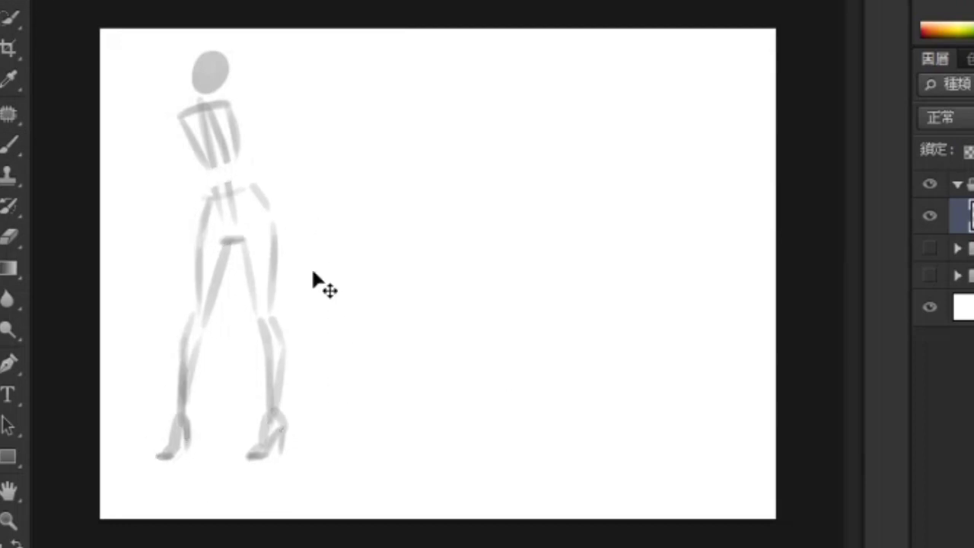
# Brush in the mannequin's waist sides, pelvis and darker outer thigh contours
pyautogui.press('b')
pyautogui.moveTo(206, 168); pyautogui.dragTo(214, 190)
pyautogui.moveTo(242, 159); pyautogui.dragTo(268, 208)
pyautogui.moveTo(269, 210); pyautogui.dragTo(241, 240)
pyautogui.moveTo(274, 213)
pyautogui.mouseDown()
pyautogui.moveTo(280, 250)
pyautogui.moveTo(268, 311)
pyautogui.mouseUp()
pyautogui.moveTo(202, 225)
pyautogui.mouseDown()
pyautogui.moveTo(198, 335)
pyautogui.moveTo(230, 241)
pyautogui.moveTo(194, 312)
pyautogui.mouseUp()
pyautogui.moveTo(254, 187); pyautogui.dragTo(197, 203)
# Add the lower ribcage curve, one arm extended outward with its hand and one arm bent to the hip
pyautogui.moveTo(187, 131)
pyautogui.mouseDown()
pyautogui.moveTo(206, 166)
pyautogui.moveTo(233, 147)
pyautogui.mouseUp()
pyautogui.moveTo(235, 114)
pyautogui.mouseDown()
pyautogui.moveTo(241, 153)
pyautogui.moveTo(290, 142)
pyautogui.moveTo(365, 166)
pyautogui.mouseUp()
pyautogui.moveTo(300, 154); pyautogui.dragTo(356, 164)
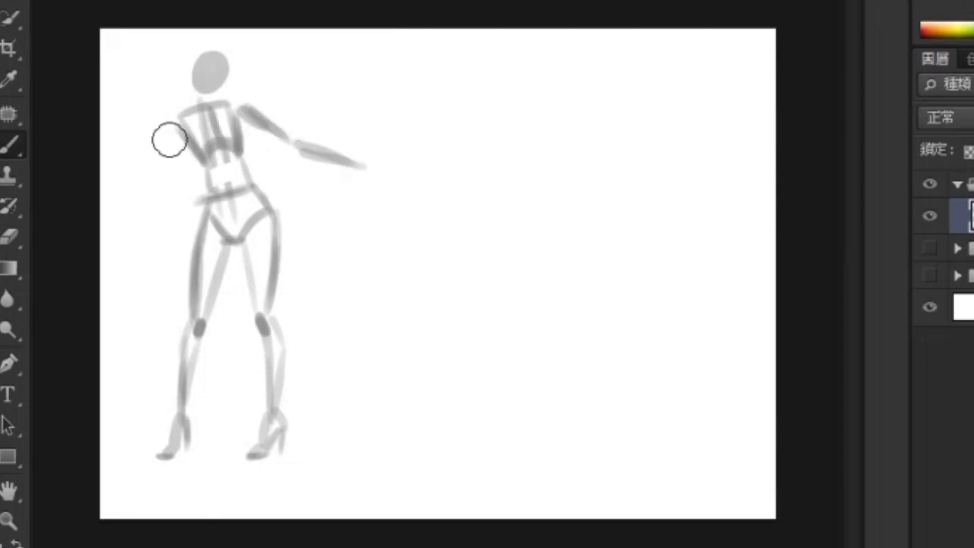
pyautogui.moveTo(172, 128); pyautogui.dragTo(146, 180)
pyautogui.moveTo(139, 188)
pyautogui.mouseDown()
pyautogui.moveTo(192, 202)
pyautogui.moveTo(213, 191)
pyautogui.mouseUp()
pyautogui.moveTo(356, 161); pyautogui.dragTo(398, 179)
# Brush in a chin-length bob hairstyle framing the mannequin's head
pyautogui.moveTo(191, 62)
pyautogui.mouseDown()
pyautogui.moveTo(200, 92)
pyautogui.moveTo(200, 47)
pyautogui.mouseUp()
pyautogui.moveTo(200, 47)
pyautogui.mouseDown()
pyautogui.moveTo(227, 52)
pyautogui.moveTo(181, 89)
pyautogui.mouseUp()
pyautogui.hotkey('ctrl', 'z')
pyautogui.moveTo(178, 58); pyautogui.dragTo(170, 74)
pyautogui.moveTo(236, 57); pyautogui.dragTo(249, 93)
pyautogui.hotkey('ctrl', 'z')
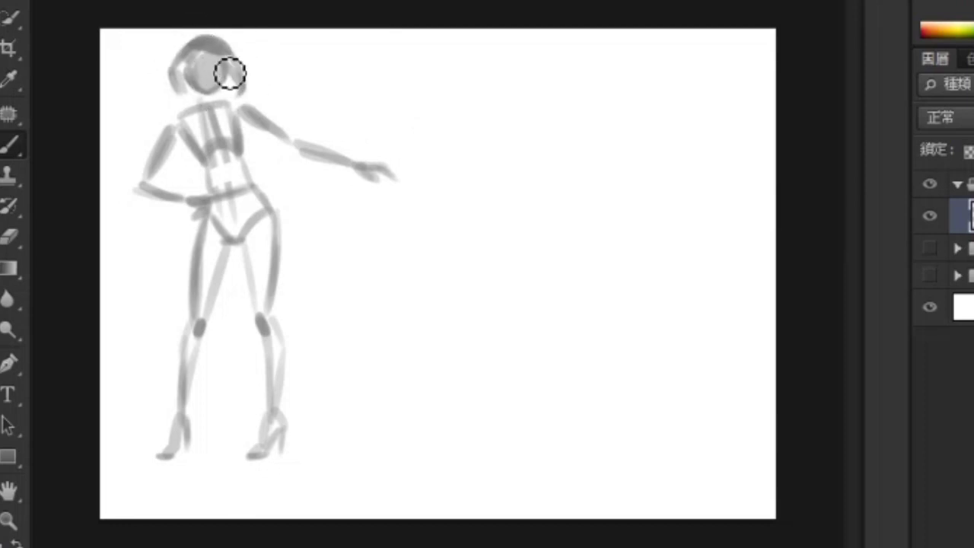
# Select the leg below the bent arm and transform it so that it swings slightly outward from the hip
pyautogui.press('l')
pyautogui.moveTo(174, 262)
pyautogui.mouseDown()
pyautogui.moveTo(211, 218)
pyautogui.moveTo(140, 282)
pyautogui.mouseUp()
pyautogui.hotkey('ctrl', 't')
pyautogui.moveTo(254, 291); pyautogui.dragTo(257, 296)
pyautogui.moveTo(217, 302); pyautogui.dragTo(205, 299)
pyautogui.press('Return')
pyautogui.hotkey('ctrl', 'd')
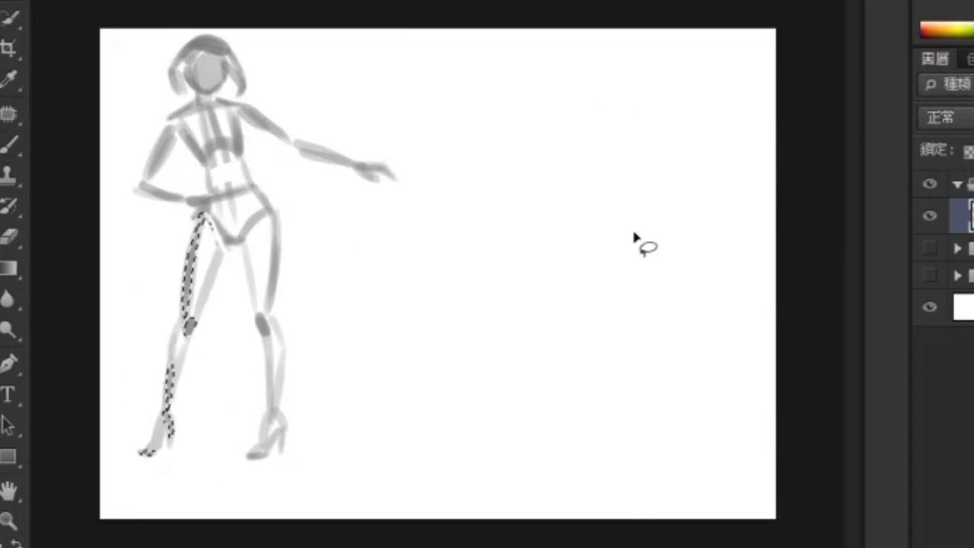
# Brush a fuller, darker calf and high-heeled foot onto the leg below the outstretched arm
pyautogui.press('b')
pyautogui.moveTo(292, 352)
pyautogui.mouseDown()
pyautogui.moveTo(264, 453)
pyautogui.moveTo(242, 464)
pyautogui.mouseUp()
pyautogui.press('e')
# Transform the lower leg below the bent arm so it reaches slightly further down, and darken its calf and knee
pyautogui.press('l')
pyautogui.moveTo(149, 359)
pyautogui.mouseDown()
pyautogui.moveTo(180, 320)
pyautogui.moveTo(131, 362)
pyautogui.moveTo(153, 371)
pyautogui.mouseUp()
pyautogui.hotkey('ctrl', 't')
pyautogui.moveTo(163, 486); pyautogui.dragTo(163, 495)
pyautogui.press('Return')
pyautogui.hotkey('ctrl', 'd')
pyautogui.press('e')
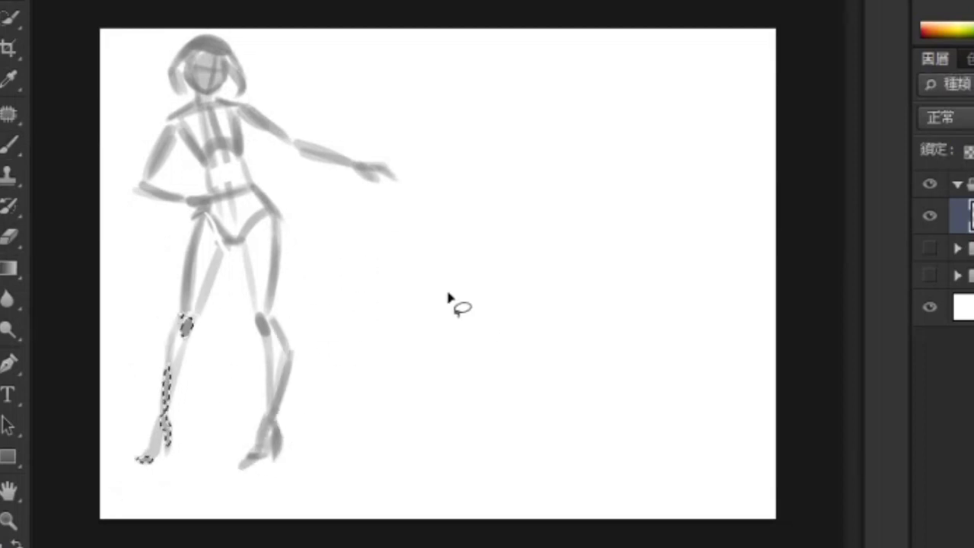
pyautogui.press('b')
pyautogui.moveTo(169, 352); pyautogui.dragTo(204, 328)
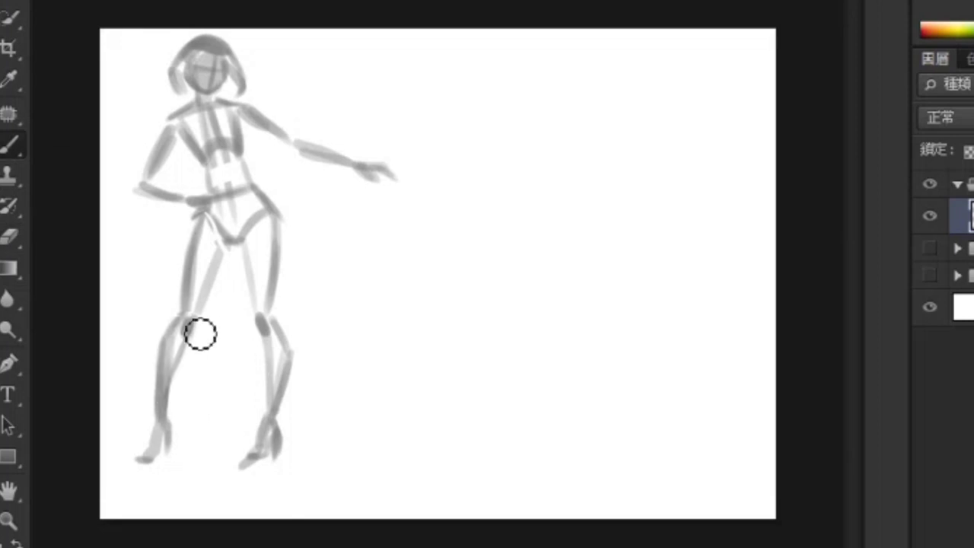
# Nudge the whole mannequin down and place a duplicate of it on the right half of the canvas
pyautogui.hotkey('shift', 'Down')
pyautogui.hotkey('shift', 'Down')
pyautogui.press('e')
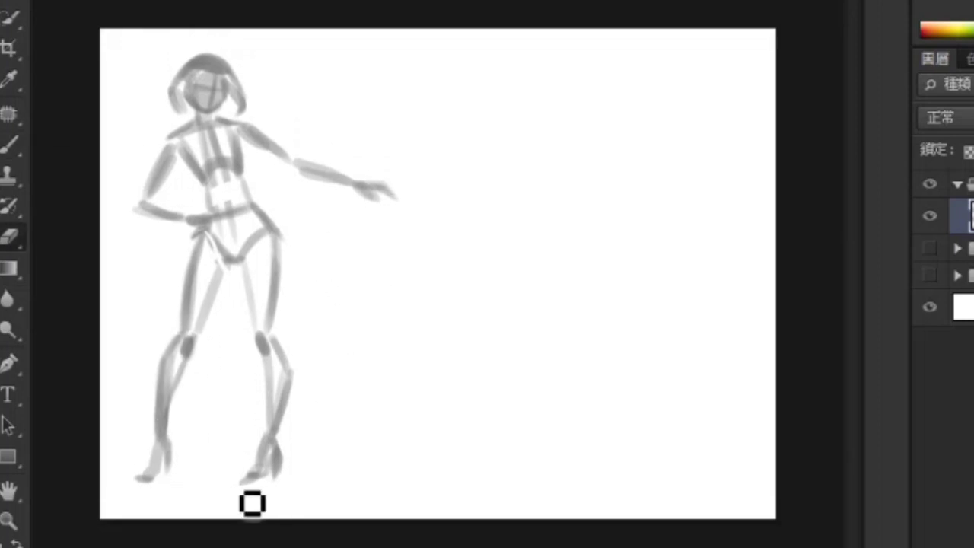
pyautogui.press('v')
pyautogui.moveTo(248, 278); pyautogui.dragTo(561, 276)
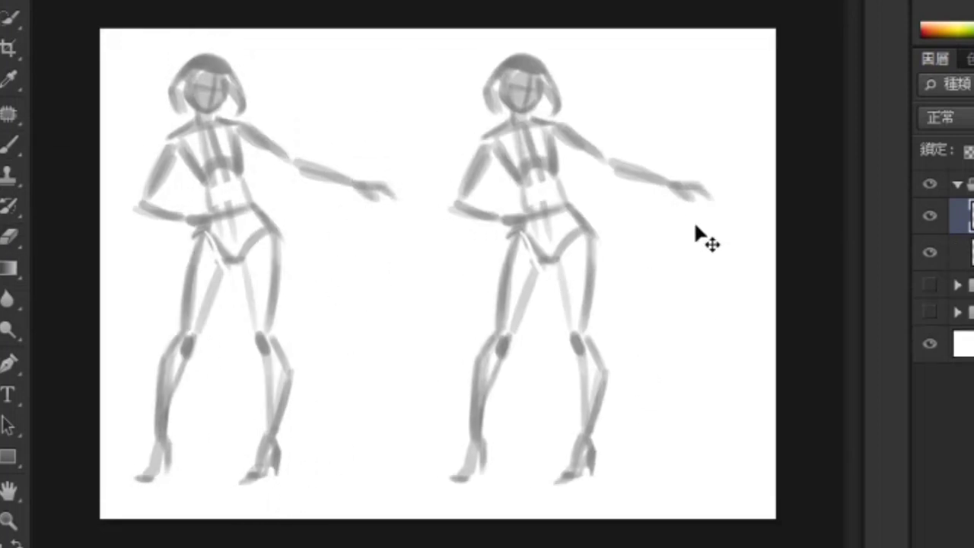
# Sketch the head, bob hair, neck, shoulders and bust in thin lines over the faded duplicate mannequin
pyautogui.click(966, 252)
pyautogui.press('b')
pyautogui.moveTo(506, 76)
pyautogui.mouseDown()
pyautogui.moveTo(530, 71)
pyautogui.moveTo(520, 108)
pyautogui.moveTo(548, 68)
pyautogui.moveTo(513, 115)
pyautogui.mouseUp()
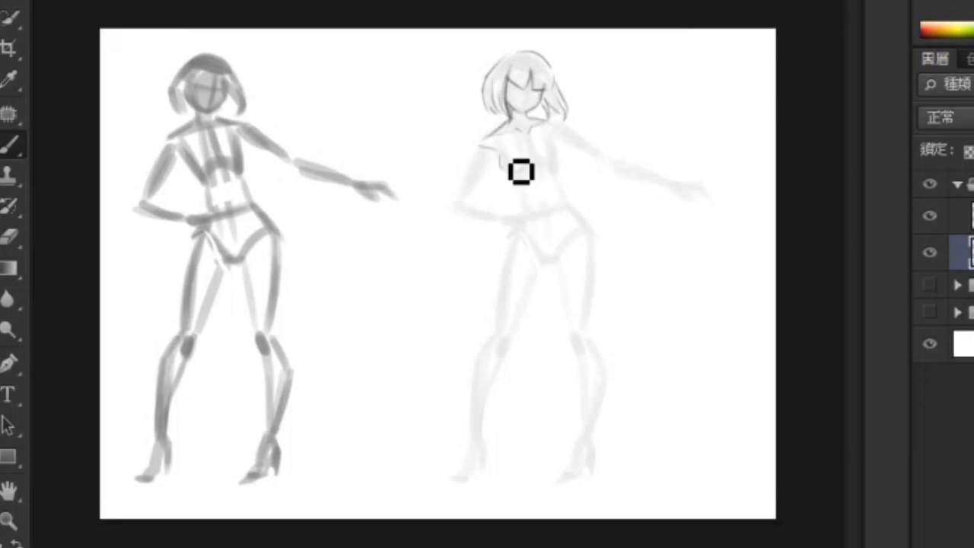
pyautogui.moveTo(561, 140)
pyautogui.mouseDown()
pyautogui.moveTo(563, 173)
pyautogui.moveTo(590, 155)
pyautogui.mouseUp()
pyautogui.press('e')
pyautogui.press('b')
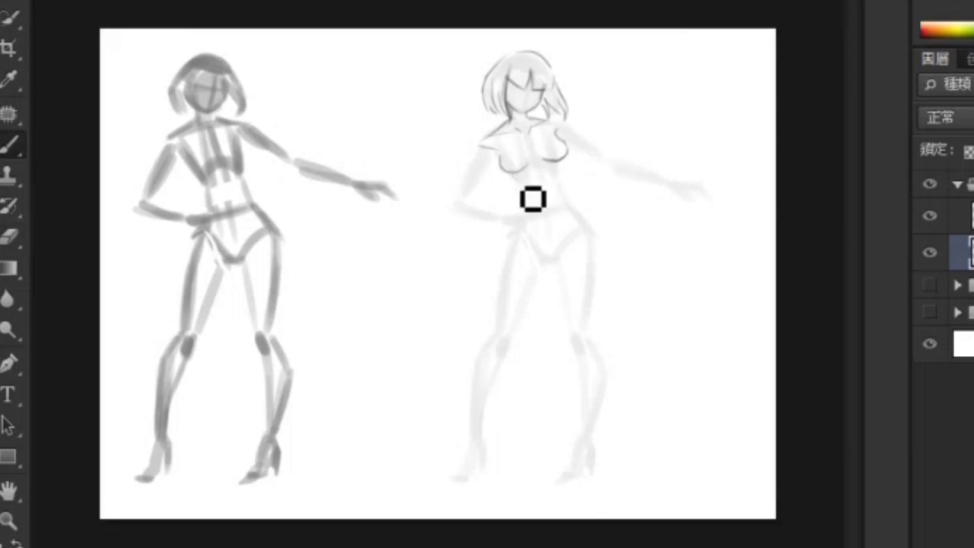
# Outline the line figure's midriff, waist, hips and both thighs over the faded mannequin
pyautogui.moveTo(521, 189); pyautogui.dragTo(522, 206)
pyautogui.moveTo(544, 175)
pyautogui.mouseDown()
pyautogui.moveTo(557, 220)
pyautogui.moveTo(536, 206)
pyautogui.moveTo(509, 231)
pyautogui.mouseUp()
pyautogui.moveTo(567, 187)
pyautogui.mouseDown()
pyautogui.moveTo(594, 223)
pyautogui.moveTo(597, 250)
pyautogui.moveTo(570, 335)
pyautogui.mouseUp()
pyautogui.moveTo(596, 249); pyautogui.dragTo(588, 331)
pyautogui.moveTo(554, 257); pyautogui.dragTo(543, 257)
pyautogui.moveTo(512, 229); pyautogui.dragTo(499, 316)
pyautogui.moveTo(542, 259); pyautogui.dragTo(525, 321)
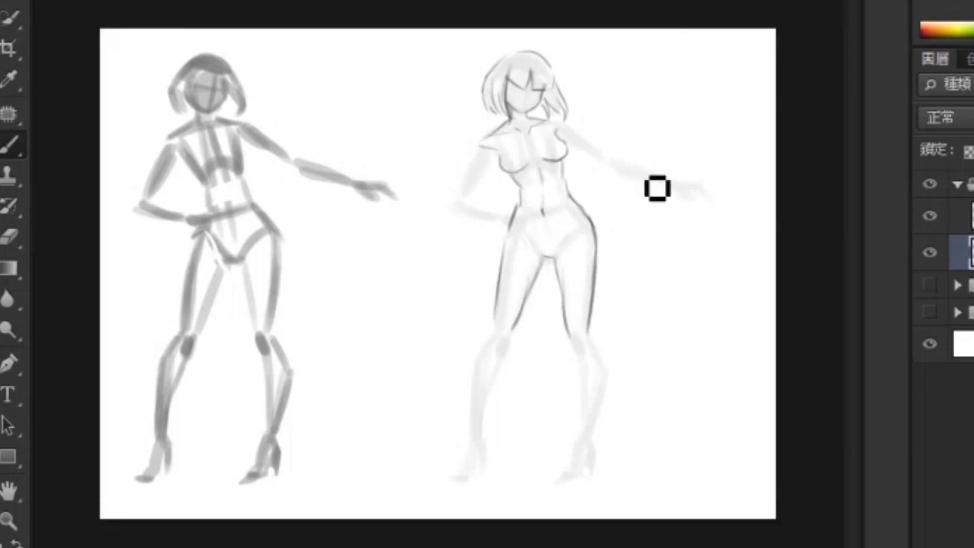
# Outline the line figure's bent arm with its hand on the hip and erase the overlapping lines
pyautogui.moveTo(489, 138); pyautogui.dragTo(456, 192)
pyautogui.moveTo(491, 156)
pyautogui.mouseDown()
pyautogui.moveTo(503, 179)
pyautogui.moveTo(510, 166)
pyautogui.moveTo(489, 207)
pyautogui.mouseUp()
pyautogui.moveTo(449, 204); pyautogui.dragTo(470, 212)
pyautogui.press('e')
pyautogui.moveTo(503, 178); pyautogui.dragTo(482, 182)
pyautogui.moveTo(517, 216); pyautogui.dragTo(511, 226)
pyautogui.press('b')
pyautogui.moveTo(460, 188)
pyautogui.mouseDown()
pyautogui.moveTo(474, 197)
pyautogui.moveTo(470, 213)
pyautogui.mouseUp()
pyautogui.moveTo(479, 166); pyautogui.dragTo(461, 189)
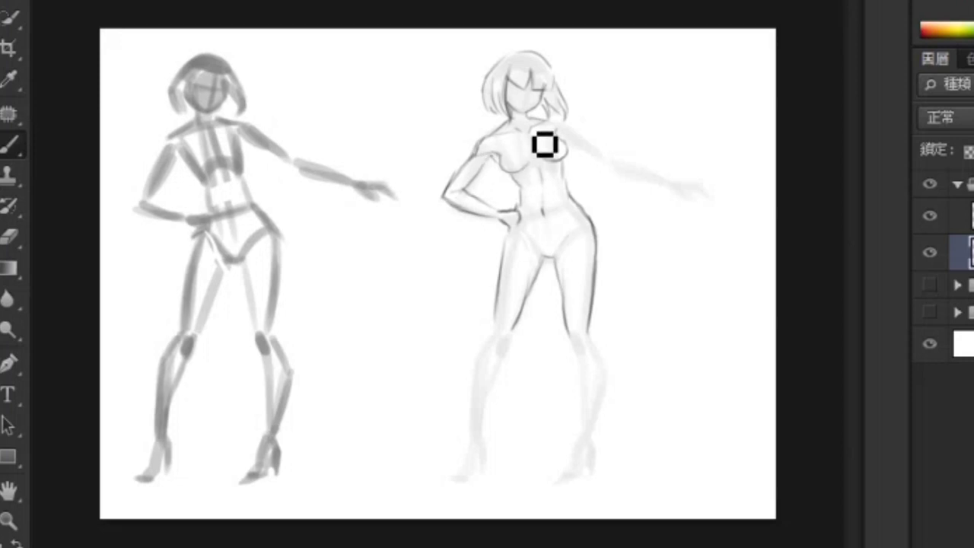
pyautogui.press('e')
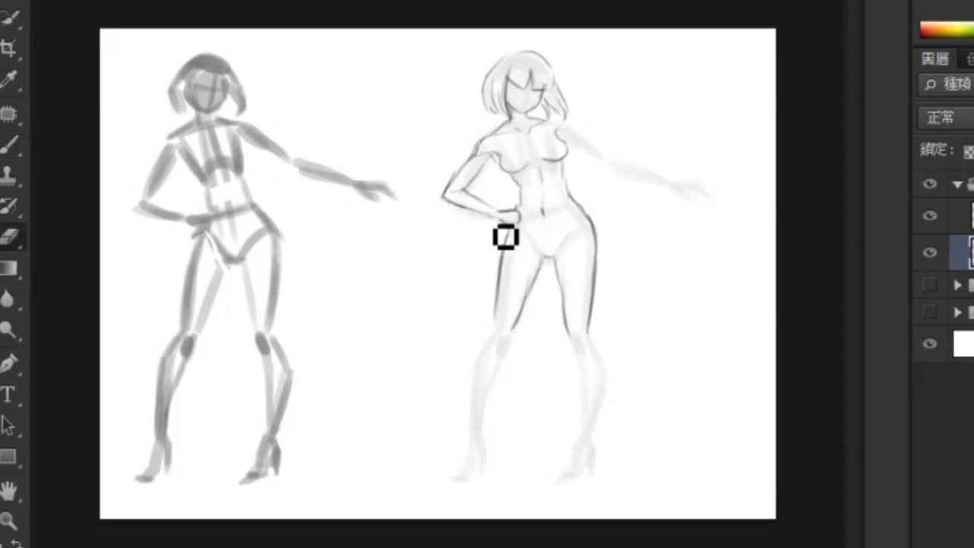
# Outline the line figure's outstretched arm with its forearm, wrist and fingers
pyautogui.press('b')
pyautogui.moveTo(563, 124); pyautogui.dragTo(606, 152)
pyautogui.moveTo(570, 146)
pyautogui.mouseDown()
pyautogui.moveTo(620, 180)
pyautogui.moveTo(660, 183)
pyautogui.mouseUp()
pyautogui.moveTo(608, 152)
pyautogui.mouseDown()
pyautogui.moveTo(703, 209)
pyautogui.moveTo(702, 197)
pyautogui.mouseUp()
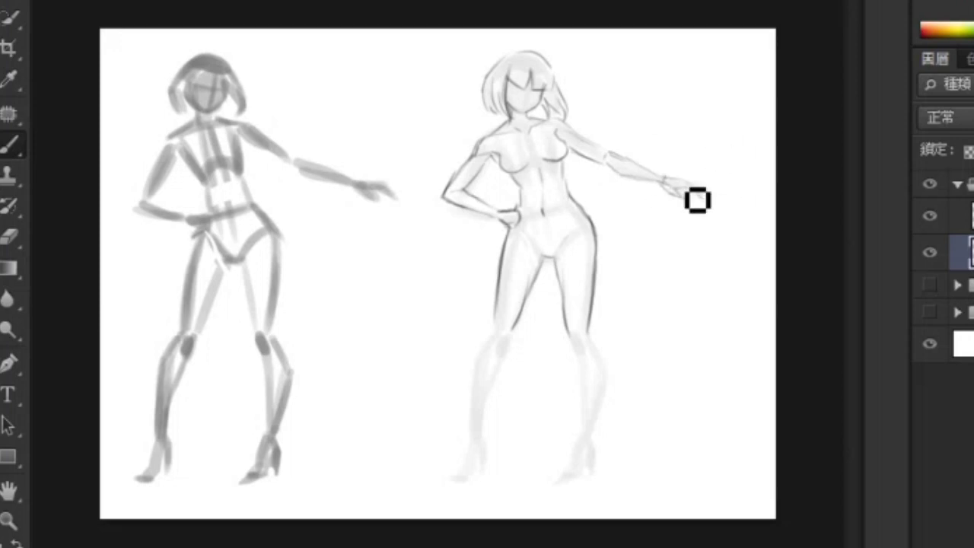
# Outline both knees and lower legs of the line figure and add its high-heeled shoes
pyautogui.moveTo(577, 334); pyautogui.dragTo(605, 383)
pyautogui.moveTo(577, 354); pyautogui.dragTo(580, 442)
pyautogui.moveTo(603, 375); pyautogui.dragTo(584, 441)
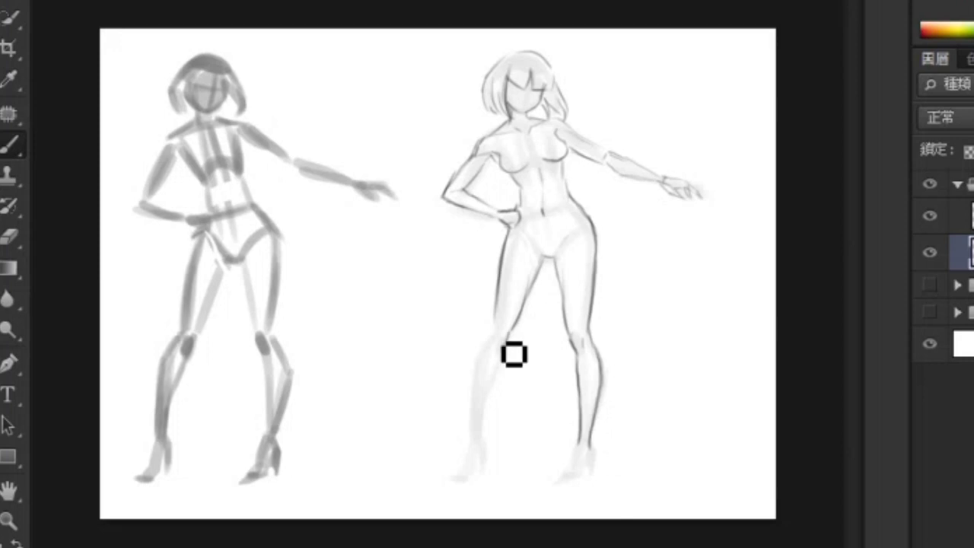
pyautogui.moveTo(490, 339); pyautogui.dragTo(495, 322)
pyautogui.hotkey('ctrl', 'z')
pyautogui.moveTo(468, 440)
pyautogui.mouseDown()
pyautogui.moveTo(487, 469)
pyautogui.moveTo(482, 478)
pyautogui.mouseUp()
pyautogui.moveTo(576, 439)
pyautogui.mouseDown()
pyautogui.moveTo(592, 441)
pyautogui.moveTo(574, 494)
pyautogui.moveTo(605, 477)
pyautogui.mouseUp()
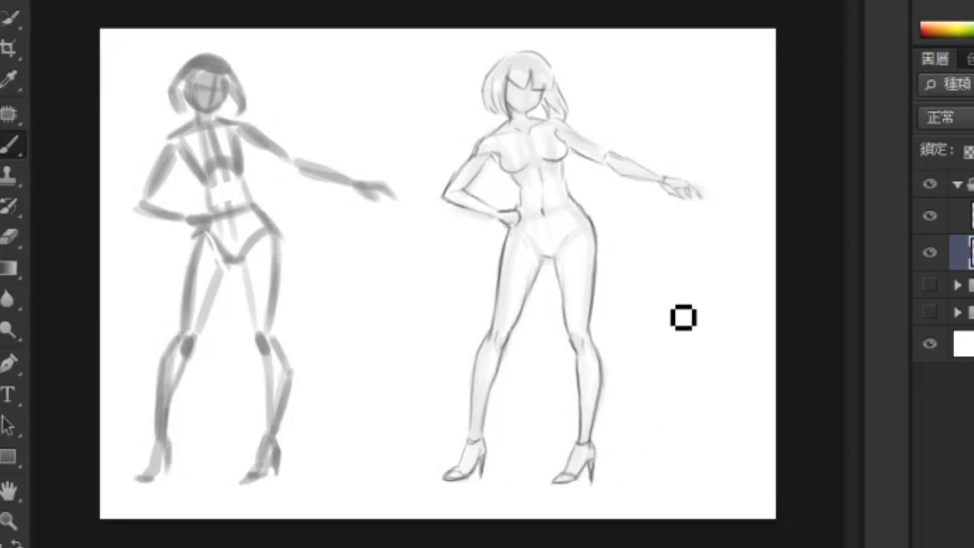
# Select the outstretched forearm and hand of the line figure and rotate them slightly upward at the elbow
pyautogui.press('l')
pyautogui.moveTo(612, 181); pyautogui.dragTo(608, 170)
pyautogui.hotkey('ctrl', 't')
pyautogui.moveTo(667, 185); pyautogui.dragTo(616, 165)
pyautogui.moveTo(732, 148); pyautogui.dragTo(719, 121)
pyautogui.moveTo(736, 216); pyautogui.dragTo(744, 219)
pyautogui.press('Return')
pyautogui.hotkey('ctrl', 'd')
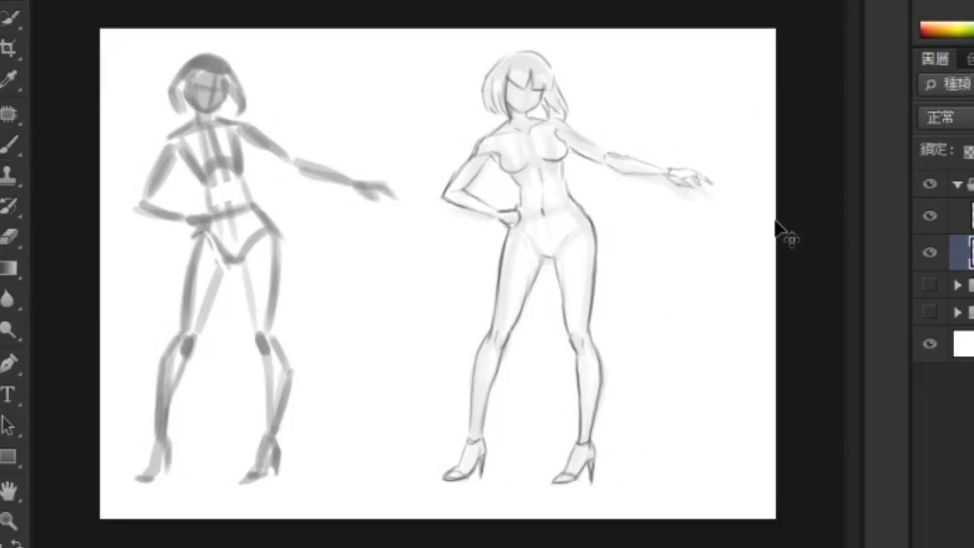
# Move the group with both figures slightly down and to the right, and duplicate the group
pyautogui.click(971, 184)
pyautogui.press('v')
pyautogui.moveTo(648, 316); pyautogui.dragTo(674, 324)
pyautogui.click(957, 184)
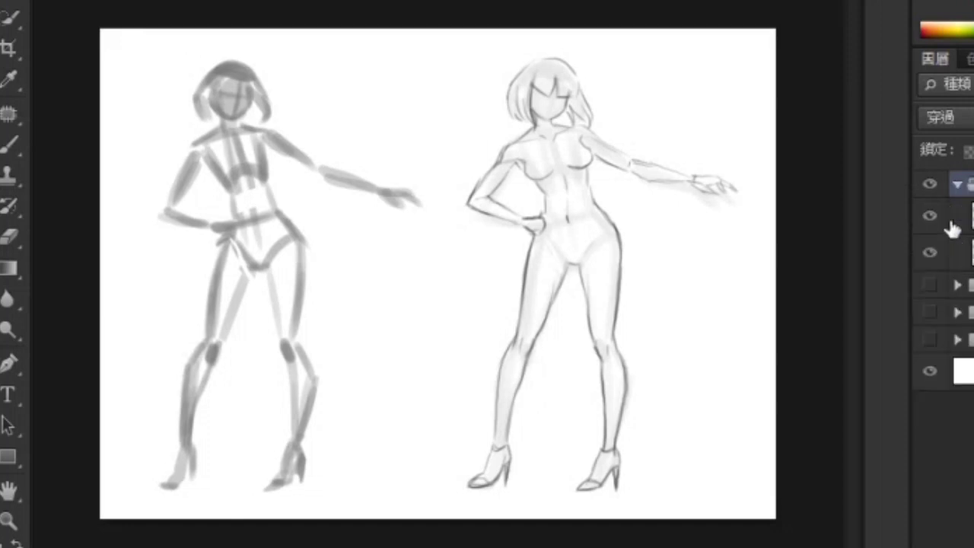
# Replace the grey mannequin with the clean line figure and place a duplicate of that figure on the right half
pyautogui.moveTo(444, 29); pyautogui.dragTo(124, 518)
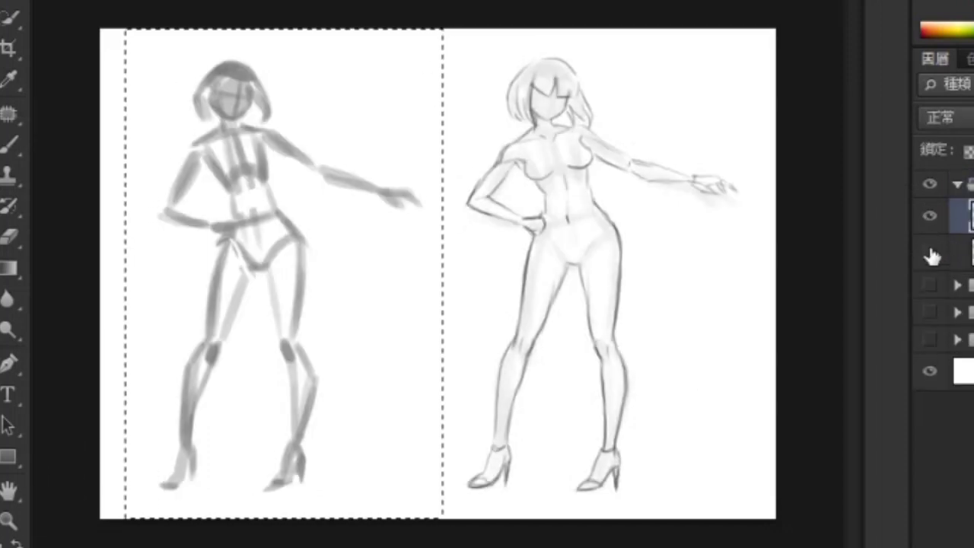
pyautogui.click(954, 248)
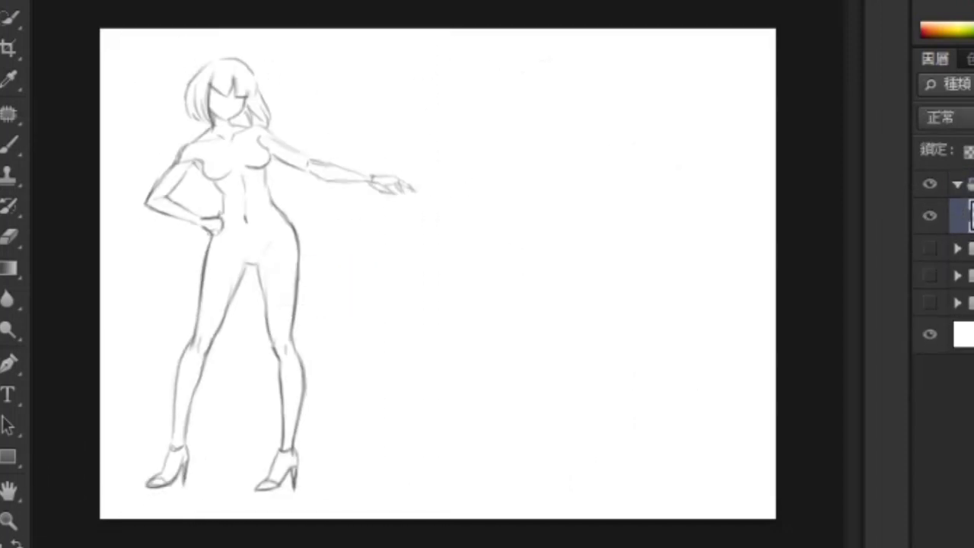
pyautogui.moveTo(270, 251); pyautogui.dragTo(590, 253)
pyautogui.press('b')
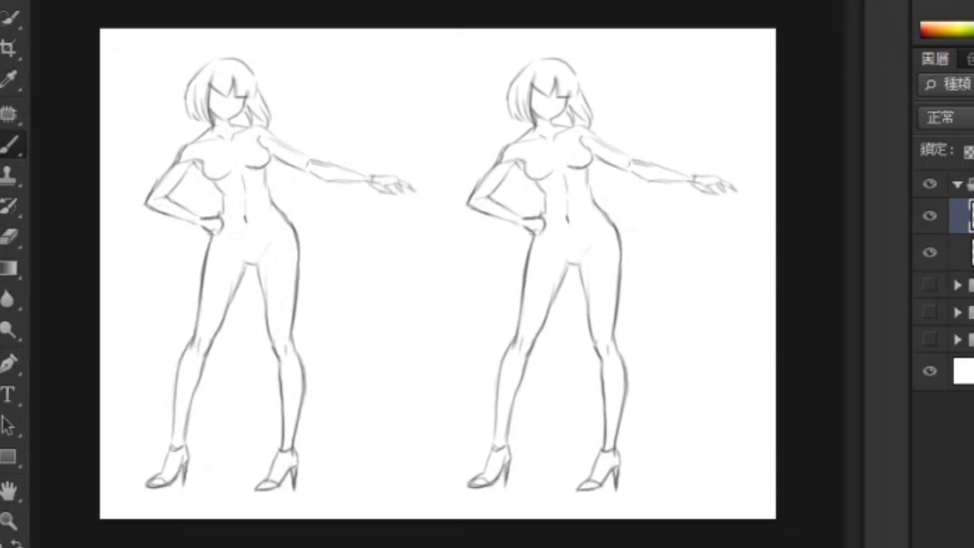
# Sketch a blue shirt collar, front placket and waistband over the faded right-hand figure
pyautogui.click(965, 252)
pyautogui.keyDown('ctrl'); pyautogui.click(682, 217); pyautogui.keyUp('ctrl')
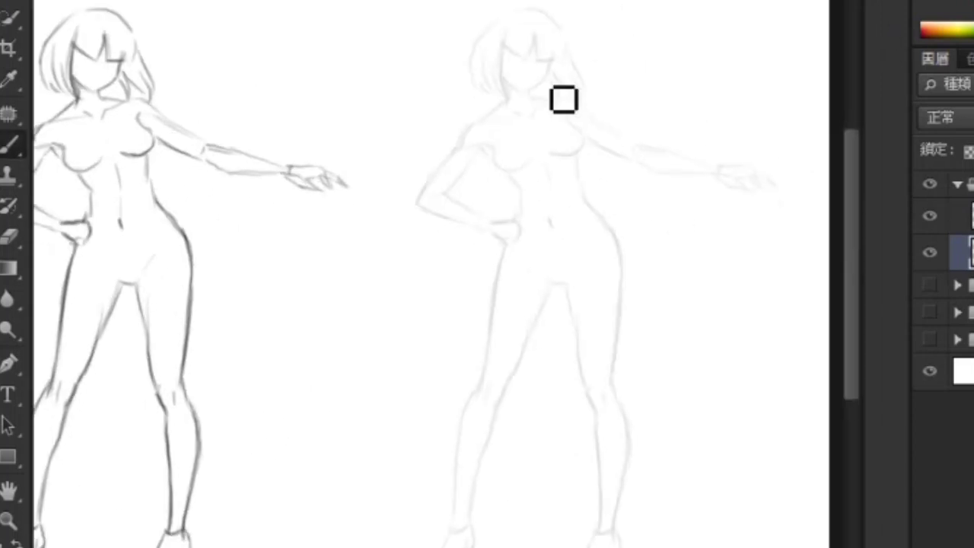
pyautogui.moveTo(527, 113)
pyautogui.mouseDown()
pyautogui.moveTo(549, 97)
pyautogui.moveTo(554, 109)
pyautogui.moveTo(498, 117)
pyautogui.mouseUp()
pyautogui.moveTo(503, 116)
pyautogui.mouseDown()
pyautogui.moveTo(525, 126)
pyautogui.moveTo(559, 116)
pyautogui.moveTo(560, 103)
pyautogui.moveTo(563, 113)
pyautogui.moveTo(553, 106)
pyautogui.moveTo(578, 89)
pyautogui.moveTo(554, 91)
pyautogui.mouseUp()
pyautogui.moveTo(496, 109); pyautogui.dragTo(480, 118)
pyautogui.moveTo(553, 97)
pyautogui.mouseDown()
pyautogui.moveTo(503, 129)
pyautogui.moveTo(579, 117)
pyautogui.moveTo(539, 148)
pyautogui.moveTo(527, 133)
pyautogui.moveTo(575, 120)
pyautogui.moveTo(544, 152)
pyautogui.mouseUp()
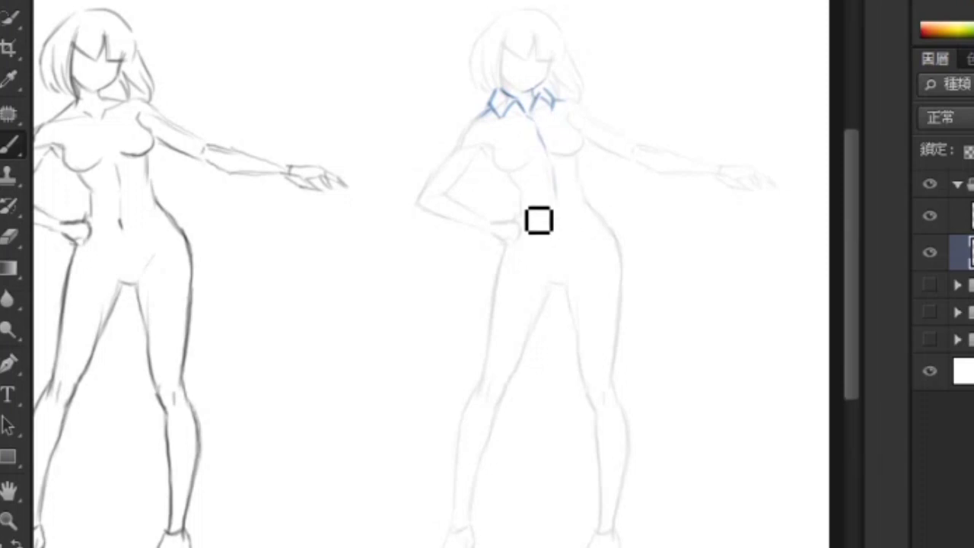
pyautogui.moveTo(531, 223)
pyautogui.mouseDown()
pyautogui.moveTo(591, 220)
pyautogui.moveTo(586, 190)
pyautogui.mouseUp()
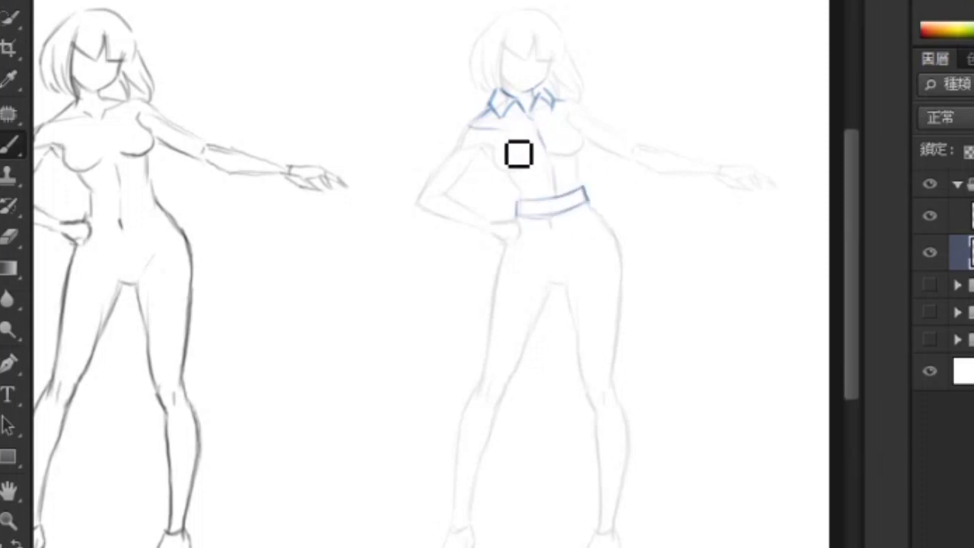
# Sketch the blue shirt's sides, chest and waist folds, and the shoulder seam above the bent arm
pyautogui.moveTo(491, 142)
pyautogui.mouseDown()
pyautogui.moveTo(531, 187)
pyautogui.moveTo(536, 216)
pyautogui.mouseUp()
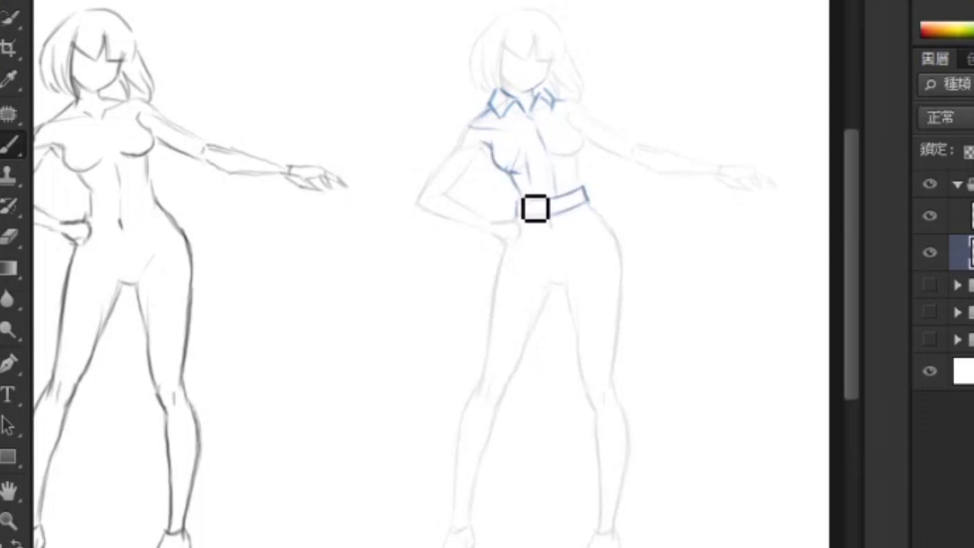
pyautogui.moveTo(577, 144); pyautogui.dragTo(592, 191)
pyautogui.moveTo(567, 100); pyautogui.dragTo(583, 152)
pyautogui.moveTo(469, 127)
pyautogui.mouseDown()
pyautogui.moveTo(444, 158)
pyautogui.moveTo(481, 153)
pyautogui.mouseUp()
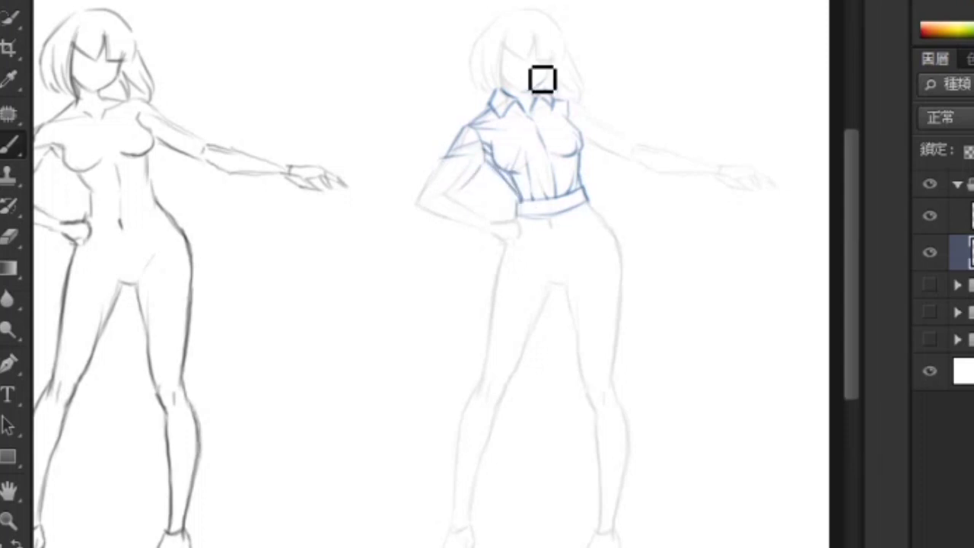
pyautogui.press('e')
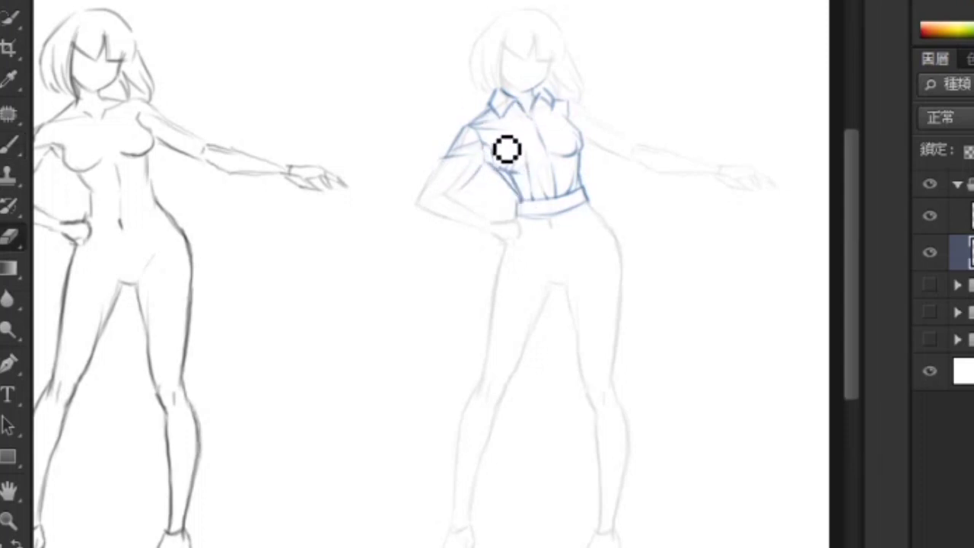
# Draw the bent arm's blue sleeve with elbow folds and a cuff, and add buttons down the shirt front
pyautogui.press('b')
pyautogui.moveTo(440, 153); pyautogui.dragTo(443, 160)
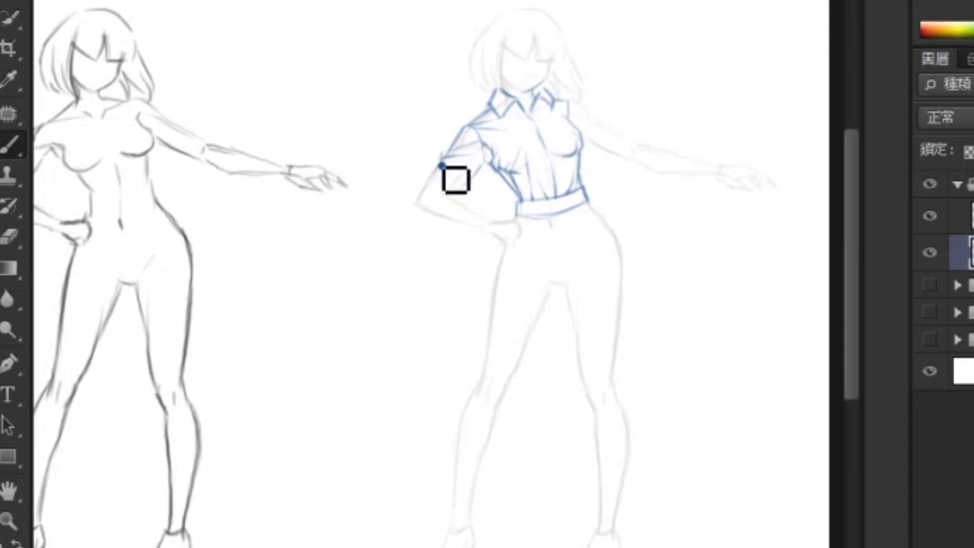
pyautogui.moveTo(464, 195)
pyautogui.mouseDown()
pyautogui.moveTo(452, 178)
pyautogui.moveTo(452, 231)
pyautogui.moveTo(483, 241)
pyautogui.moveTo(483, 224)
pyautogui.moveTo(471, 230)
pyautogui.mouseUp()
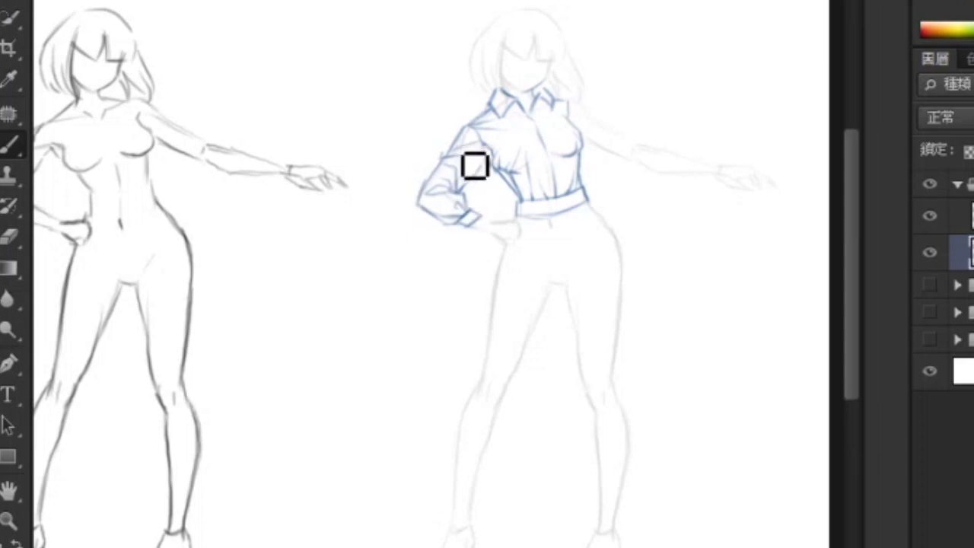
pyautogui.moveTo(479, 148)
pyautogui.mouseDown()
pyautogui.moveTo(433, 218)
pyautogui.moveTo(478, 206)
pyautogui.mouseUp()
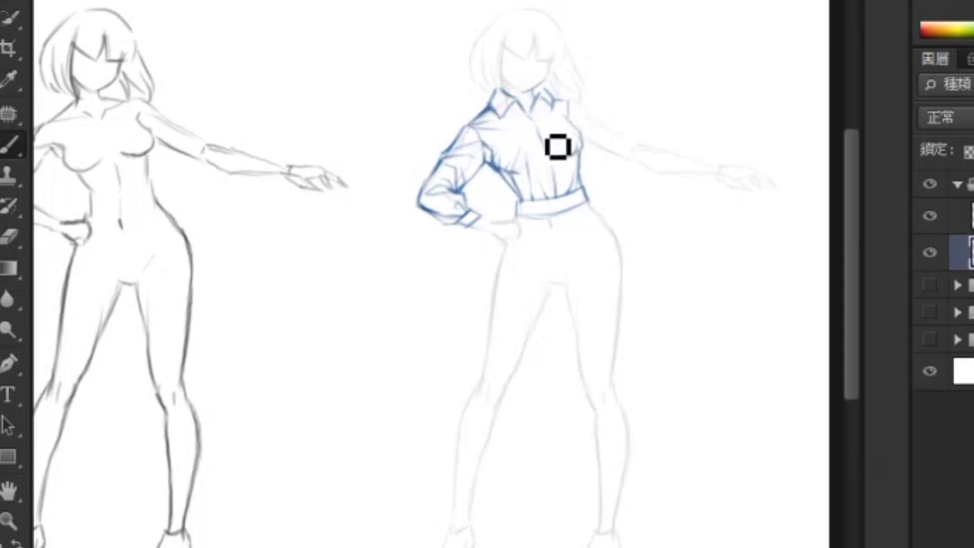
pyautogui.click(548, 179)
pyautogui.press('e')
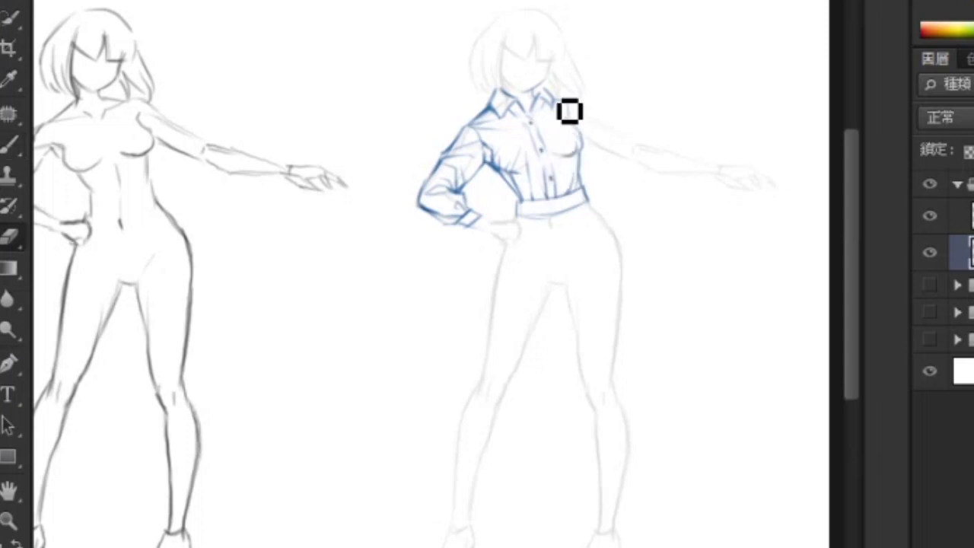
# Draw the outstretched arm's blue sleeve with hanging folds along the underside and a cuff at the wrist
pyautogui.press('b')
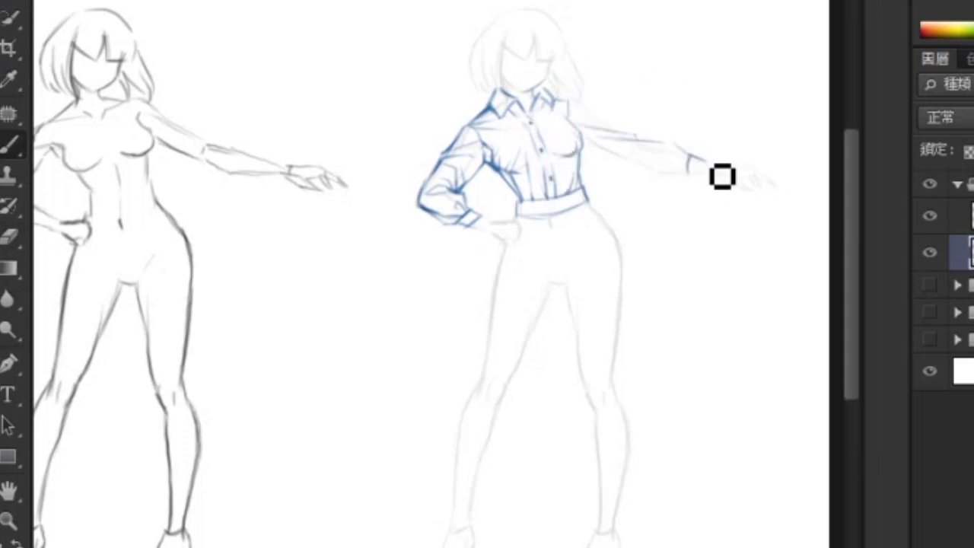
pyautogui.moveTo(653, 167); pyautogui.dragTo(674, 166)
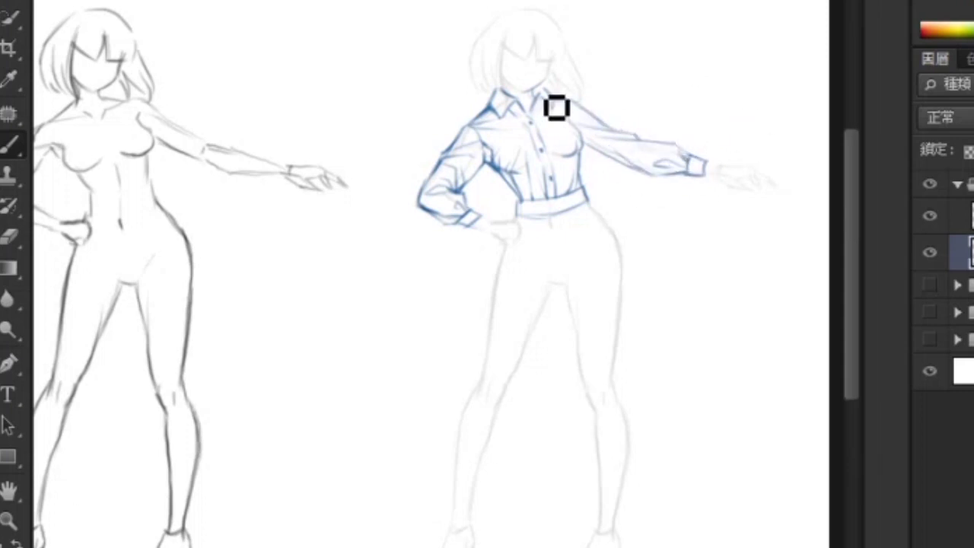
pyautogui.press('e')
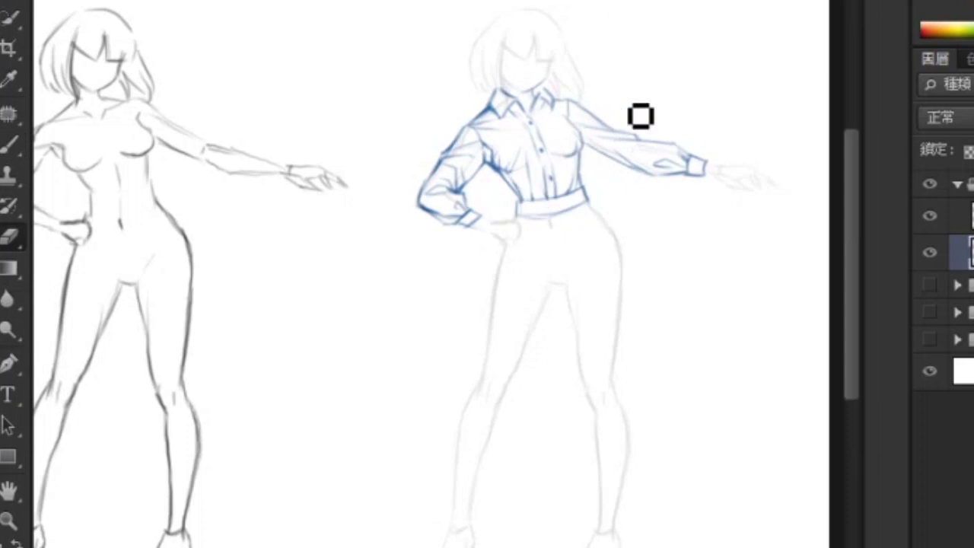
# Fade the guide figure further and sketch both hands in blue beyond the shirt cuffs
pyautogui.press('b')
pyautogui.click(972, 216)
pyautogui.click(972, 252)
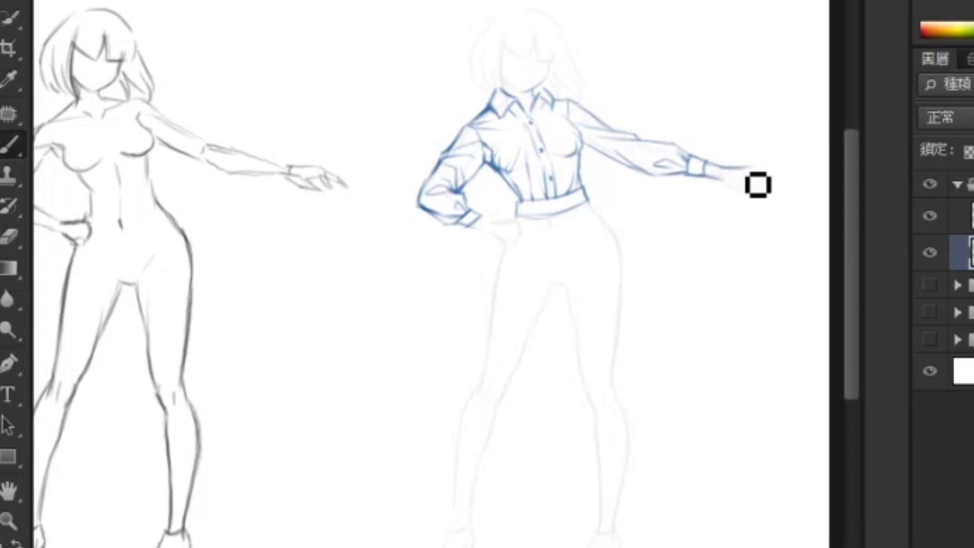
pyautogui.moveTo(754, 171); pyautogui.dragTo(759, 188)
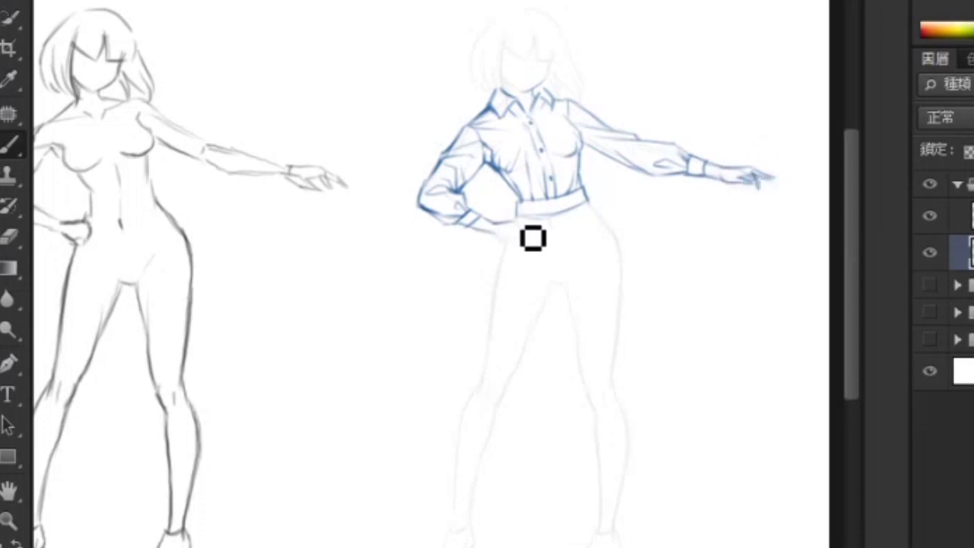
pyautogui.moveTo(721, 166); pyautogui.dragTo(717, 181)
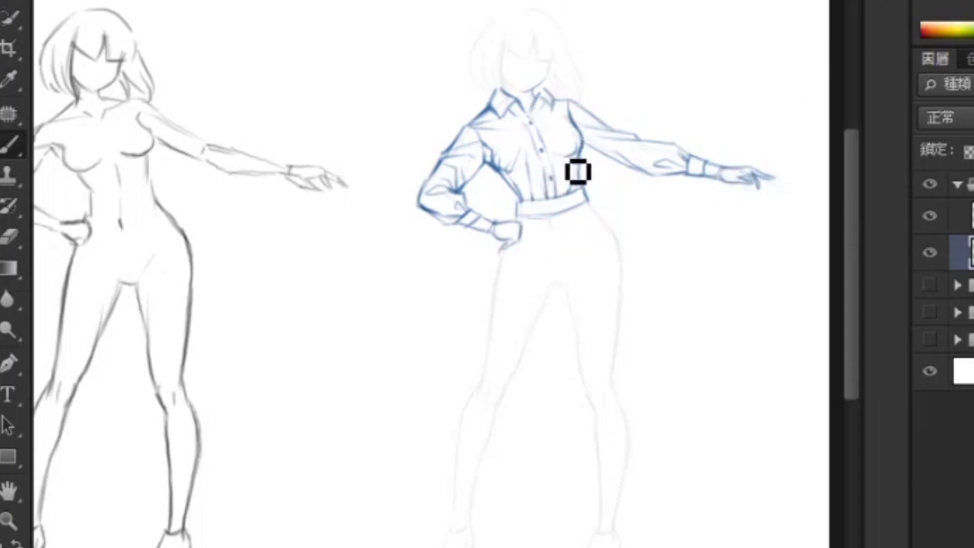
# Sketch the blue skirt's side edge and front folds running down from the waistband over the hip
pyautogui.moveTo(503, 245)
pyautogui.mouseDown()
pyautogui.moveTo(507, 313)
pyautogui.moveTo(492, 370)
pyautogui.mouseUp()
pyautogui.moveTo(482, 336)
pyautogui.mouseDown()
pyautogui.moveTo(467, 375)
pyautogui.moveTo(484, 389)
pyautogui.mouseUp()
pyautogui.moveTo(511, 247)
pyautogui.mouseDown()
pyautogui.moveTo(563, 252)
pyautogui.moveTo(501, 319)
pyautogui.moveTo(484, 382)
pyautogui.mouseUp()
pyautogui.moveTo(536, 262); pyautogui.dragTo(518, 313)
# Sketch the skirt's billowing panel in blue, flaring out to a pointed tip below the outstretched arm with inner folds
pyautogui.moveTo(563, 340)
pyautogui.mouseDown()
pyautogui.moveTo(554, 415)
pyautogui.moveTo(673, 355)
pyautogui.mouseUp()
pyautogui.moveTo(605, 226)
pyautogui.mouseDown()
pyautogui.moveTo(716, 273)
pyautogui.moveTo(737, 330)
pyautogui.mouseUp()
pyautogui.moveTo(674, 349); pyautogui.dragTo(728, 304)
pyautogui.moveTo(599, 223); pyautogui.dragTo(730, 293)
pyautogui.moveTo(599, 227)
pyautogui.mouseDown()
pyautogui.moveTo(736, 297)
pyautogui.moveTo(685, 341)
pyautogui.mouseUp()
pyautogui.moveTo(587, 269)
pyautogui.mouseDown()
pyautogui.moveTo(568, 324)
pyautogui.moveTo(568, 368)
pyautogui.moveTo(615, 314)
pyautogui.moveTo(659, 321)
pyautogui.mouseUp()
# Draw the skirt's hem in blue from the billowing panel across to the front of the legs
pyautogui.moveTo(580, 392)
pyautogui.mouseDown()
pyautogui.moveTo(649, 345)
pyautogui.moveTo(691, 335)
pyautogui.mouseUp()
pyautogui.moveTo(618, 354)
pyautogui.mouseDown()
pyautogui.moveTo(581, 393)
pyautogui.moveTo(546, 335)
pyautogui.moveTo(571, 390)
pyautogui.mouseUp()
pyautogui.moveTo(571, 389); pyautogui.dragTo(561, 399)
pyautogui.moveTo(484, 395); pyautogui.dragTo(562, 400)
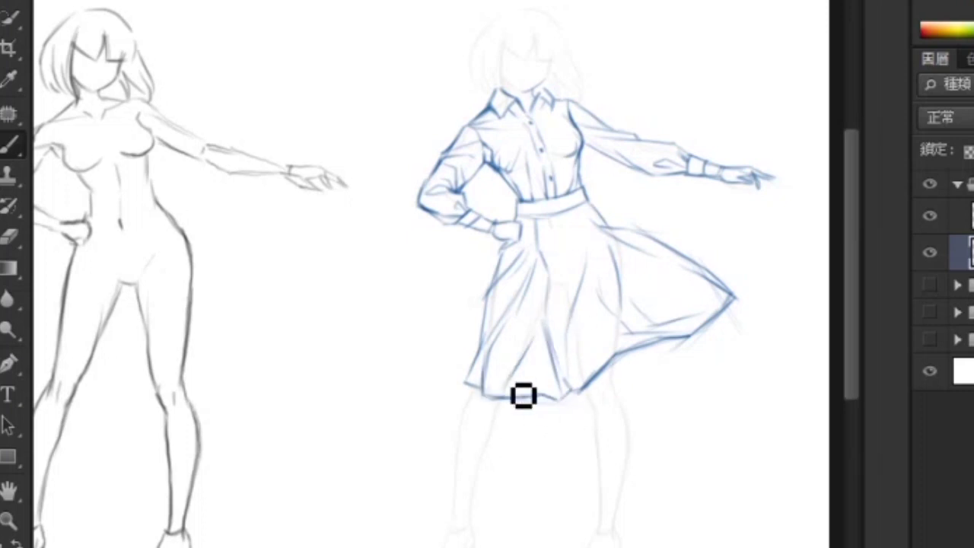
# Darken the skirt's centre fold, its hip edge and the crease above the hem
pyautogui.moveTo(548, 273); pyautogui.dragTo(545, 329)
pyautogui.moveTo(485, 299); pyautogui.dragTo(503, 258)
pyautogui.moveTo(536, 220); pyautogui.dragTo(537, 248)
pyautogui.moveTo(487, 343); pyautogui.dragTo(482, 389)
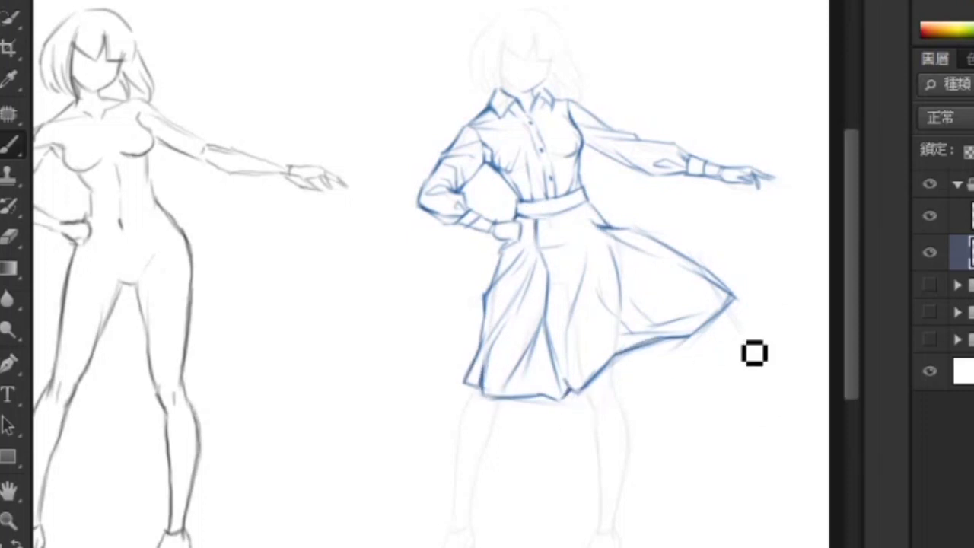
# Merge the sketch layers and delete the grey line figure beside the clothed one
pyautogui.hotkey('ctrl', '0')
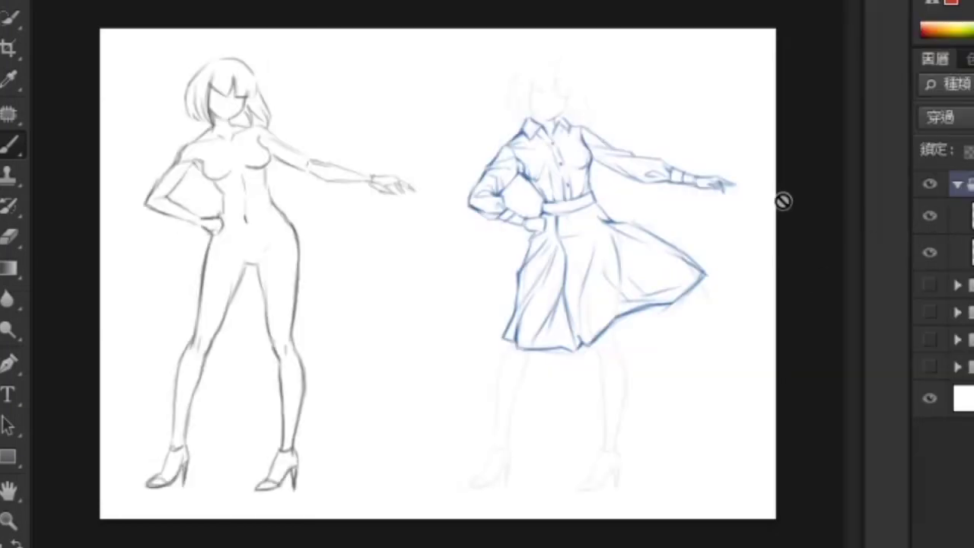
pyautogui.hotkey('ctrl', 'e')
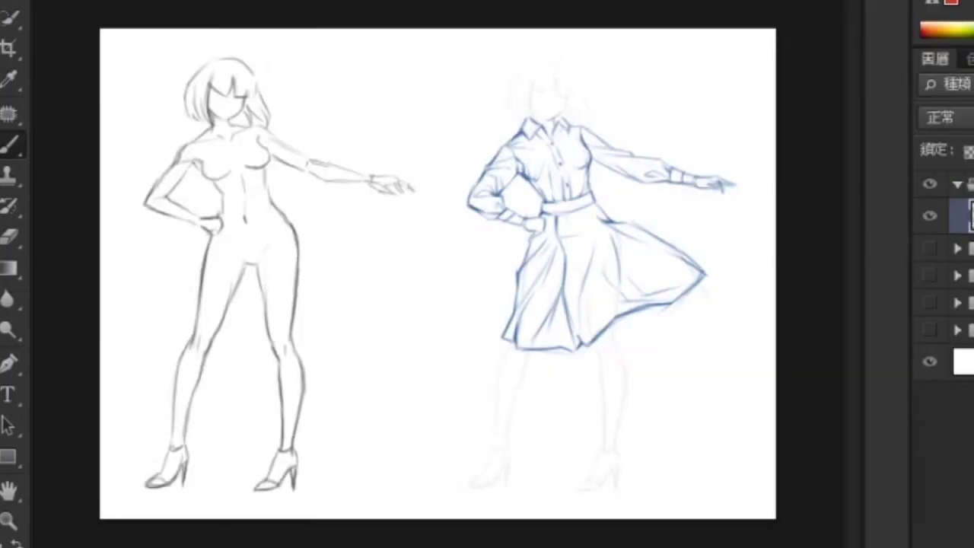
pyautogui.press('m')
pyautogui.moveTo(88, 19); pyautogui.dragTo(448, 529)
pyautogui.press('Delete')
pyautogui.hotkey('ctrl', 'd')
# Place a copy of the blue clothed figure next to the original so the two stand side by side
pyautogui.press('v')
pyautogui.moveTo(614, 304)
pyautogui.mouseDown()
pyautogui.moveTo(312, 283)
pyautogui.moveTo(605, 283)
pyautogui.mouseUp()
pyautogui.hotkey('ctrl', '+')
# Mark the shoulder tension folds on the clothed figure copy in red with an arrow and the handwritten label "支奌拉扯"
pyautogui.click(9, 144)
pyautogui.moveTo(450, 158); pyautogui.dragTo(503, 150)
pyautogui.moveTo(427, 100); pyautogui.dragTo(444, 136)
pyautogui.moveTo(399, 77)
pyautogui.mouseDown()
pyautogui.moveTo(412, 74)
pyautogui.moveTo(405, 82)
pyautogui.mouseUp()
pyautogui.moveTo(401, 83); pyautogui.dragTo(399, 95)
pyautogui.moveTo(403, 85); pyautogui.dragTo(413, 94)
pyautogui.moveTo(405, 107)
pyautogui.mouseDown()
pyautogui.moveTo(415, 128)
pyautogui.moveTo(397, 155)
pyautogui.mouseUp()
pyautogui.moveTo(403, 144); pyautogui.dragTo(411, 143)
pyautogui.moveTo(402, 155); pyautogui.dragTo(412, 153)
pyautogui.moveTo(398, 162)
pyautogui.mouseDown()
pyautogui.moveTo(395, 180)
pyautogui.moveTo(406, 177)
pyautogui.mouseUp()
pyautogui.moveTo(403, 178); pyautogui.dragTo(413, 177)
# Trace the pull points at the bent elbow, armpit, waist and both hips in red
pyautogui.moveTo(411, 223)
pyautogui.mouseDown()
pyautogui.moveTo(416, 205)
pyautogui.moveTo(421, 233)
pyautogui.mouseUp()
pyautogui.moveTo(476, 183)
pyautogui.mouseDown()
pyautogui.moveTo(499, 202)
pyautogui.moveTo(477, 184)
pyautogui.mouseUp()
pyautogui.moveTo(509, 222); pyautogui.dragTo(508, 236)
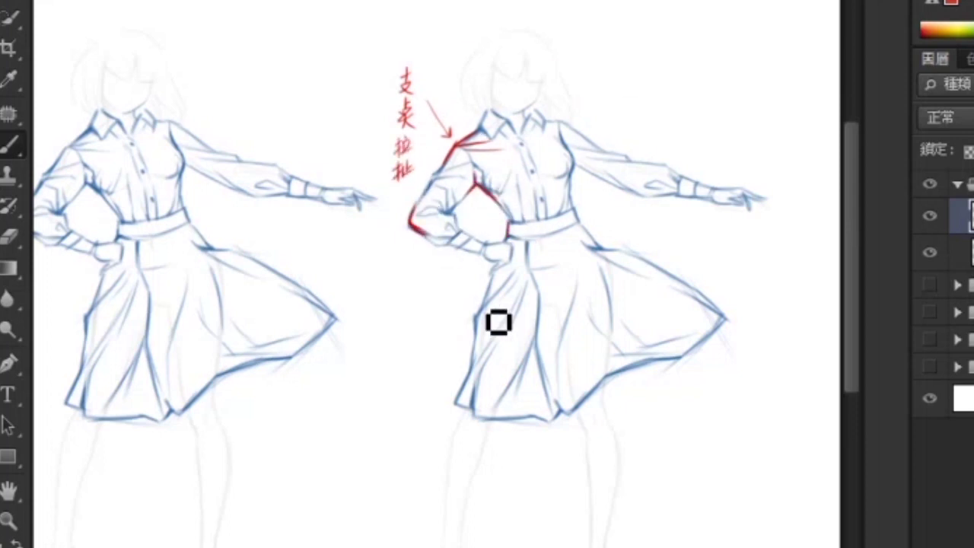
pyautogui.moveTo(477, 312); pyautogui.dragTo(477, 327)
pyautogui.moveTo(476, 314); pyautogui.dragTo(489, 294)
pyautogui.moveTo(479, 332); pyautogui.dragTo(470, 367)
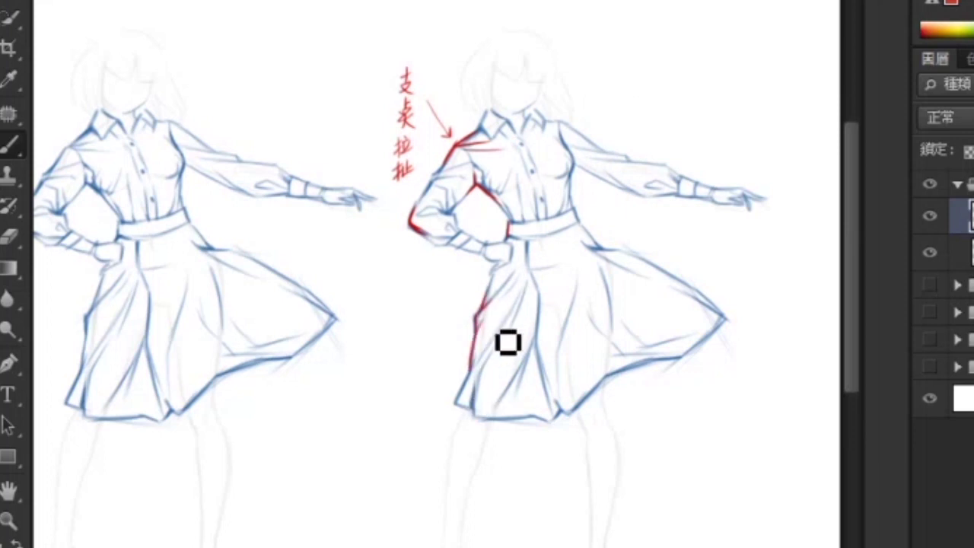
pyautogui.moveTo(576, 208); pyautogui.dragTo(601, 249)
# Add red direction arrows beside the elbow and the hip, and write the label "支奌" next to the skirt
pyautogui.moveTo(406, 208)
pyautogui.mouseDown()
pyautogui.moveTo(402, 234)
pyautogui.moveTo(411, 231)
pyautogui.mouseUp()
pyautogui.moveTo(446, 136); pyautogui.dragTo(451, 129)
pyautogui.moveTo(474, 290); pyautogui.dragTo(459, 354)
pyautogui.moveTo(456, 348); pyautogui.dragTo(465, 349)
pyautogui.moveTo(433, 306); pyautogui.dragTo(445, 315)
pyautogui.moveTo(430, 326); pyautogui.dragTo(441, 346)
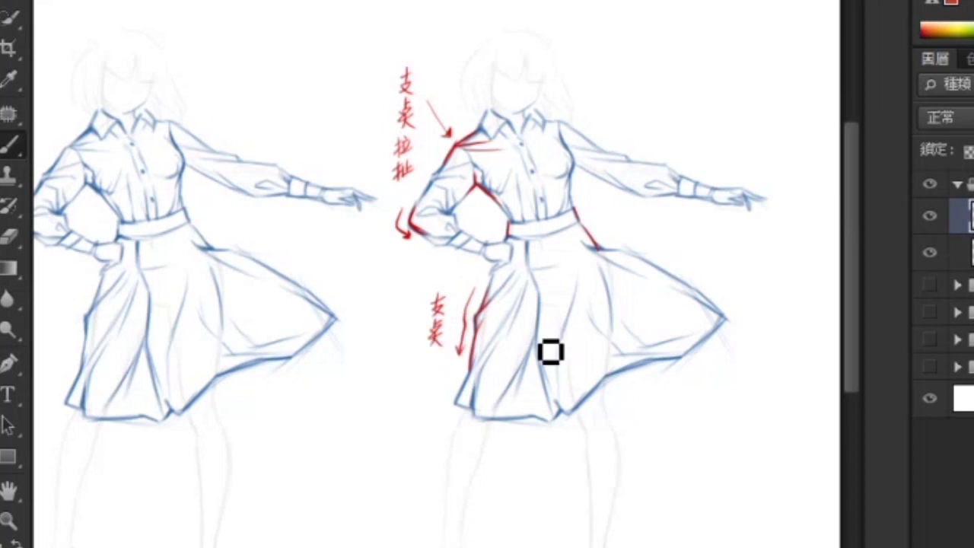
# Trace the shirt's side contour from shoulder to waist and the chest folds in red
pyautogui.moveTo(561, 139)
pyautogui.mouseDown()
pyautogui.moveTo(572, 165)
pyautogui.moveTo(551, 187)
pyautogui.mouseUp()
pyautogui.moveTo(571, 169); pyautogui.dragTo(571, 204)
pyautogui.moveTo(556, 124); pyautogui.dragTo(572, 161)
pyautogui.hotkey('ctrl', 'z')
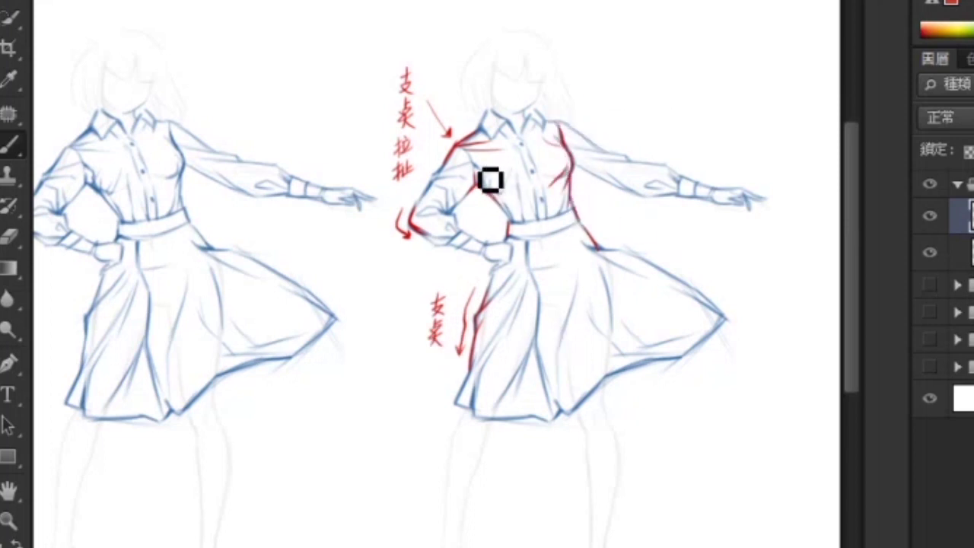
# Mark the short folds above the waistband on the shirt front in red
pyautogui.moveTo(500, 193); pyautogui.dragTo(518, 194)
pyautogui.hotkey('ctrl', 'z')
pyautogui.moveTo(519, 173); pyautogui.dragTo(519, 197)
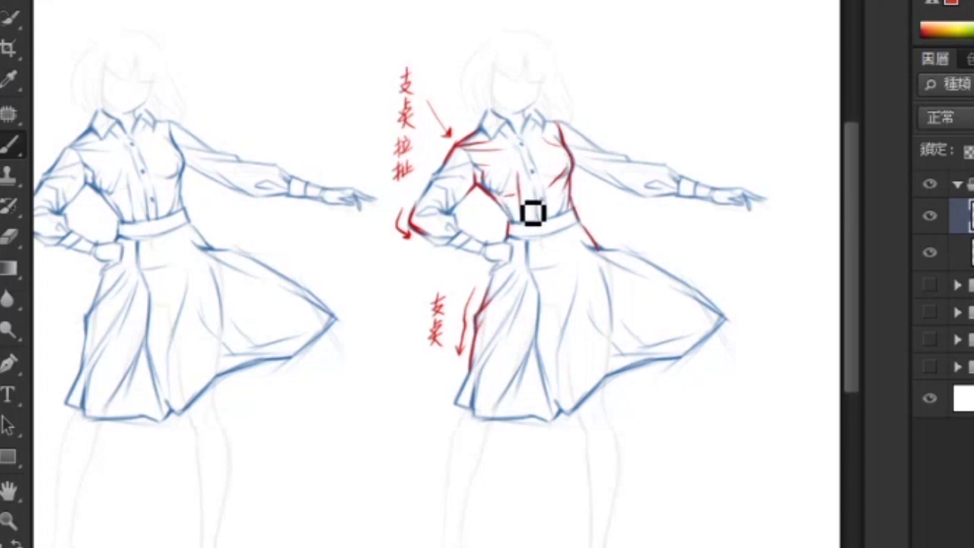
pyautogui.moveTo(575, 164); pyautogui.dragTo(594, 176)
pyautogui.hotkey('ctrl', 'z')
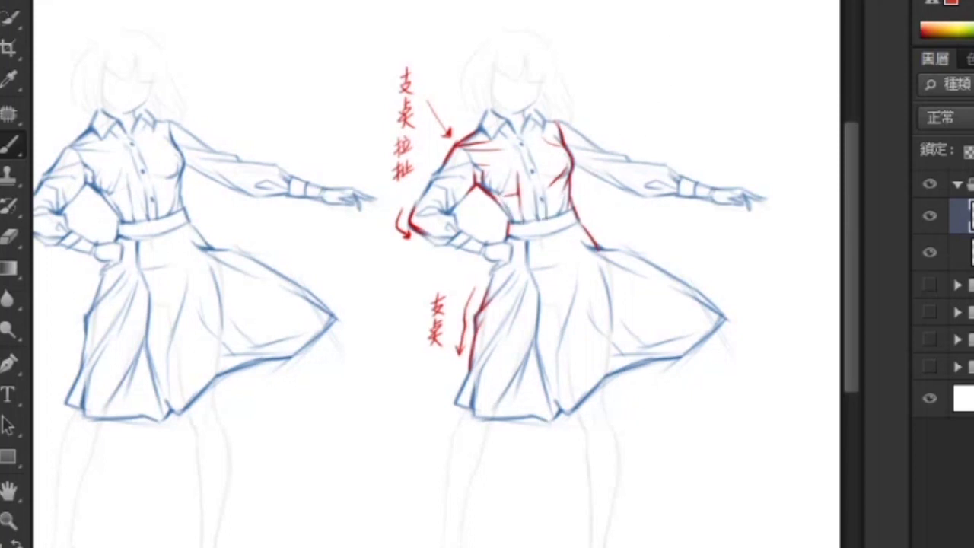
# Draw green dashed guide curves across the skirt from the hem to the billowing tip, with a note beside them
pyautogui.moveTo(461, 399); pyautogui.dragTo(721, 315)
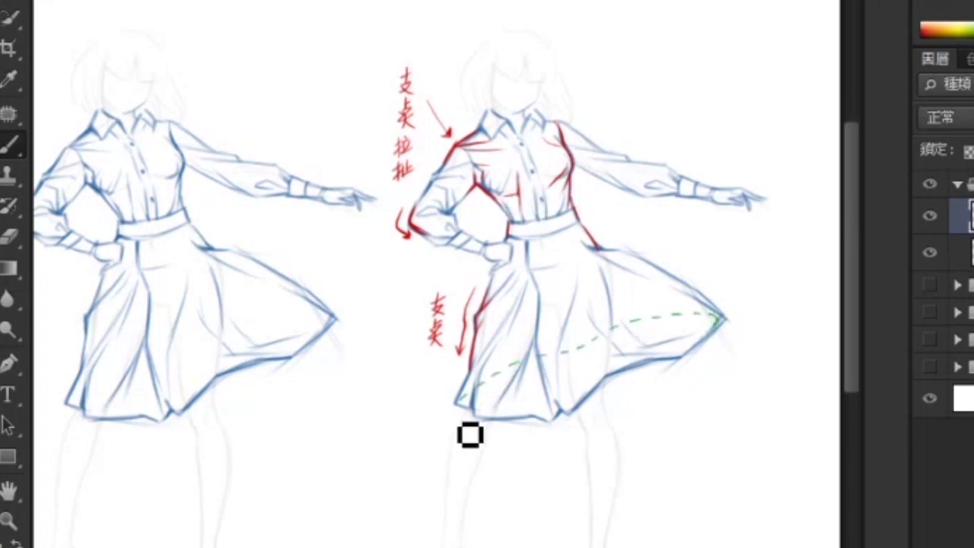
pyautogui.moveTo(455, 417)
pyautogui.mouseDown()
pyautogui.moveTo(652, 415)
pyautogui.moveTo(724, 326)
pyautogui.mouseUp()
pyautogui.moveTo(664, 401)
pyautogui.mouseDown()
pyautogui.moveTo(712, 421)
pyautogui.moveTo(685, 446)
pyautogui.mouseUp()
# Sample the red line colour and trace the outstretched sleeve's folds from shoulder to cuff
pyautogui.keyDown('alt'); pyautogui.click(572, 162); pyautogui.keyUp('alt')
pyautogui.moveTo(606, 159)
pyautogui.mouseDown()
pyautogui.moveTo(668, 165)
pyautogui.moveTo(681, 180)
pyautogui.moveTo(646, 186)
pyautogui.mouseUp()
pyautogui.moveTo(677, 194); pyautogui.dragTo(655, 196)
pyautogui.moveTo(595, 148); pyautogui.dragTo(628, 159)
pyautogui.moveTo(548, 120); pyautogui.dragTo(592, 147)
# Trace the skirt's hanging folds from the waistband down to the hem in red
pyautogui.moveTo(528, 243); pyautogui.dragTo(528, 265)
pyautogui.moveTo(599, 263); pyautogui.dragTo(611, 328)
pyautogui.moveTo(577, 275); pyautogui.dragTo(554, 393)
pyautogui.moveTo(531, 347); pyautogui.dragTo(495, 408)
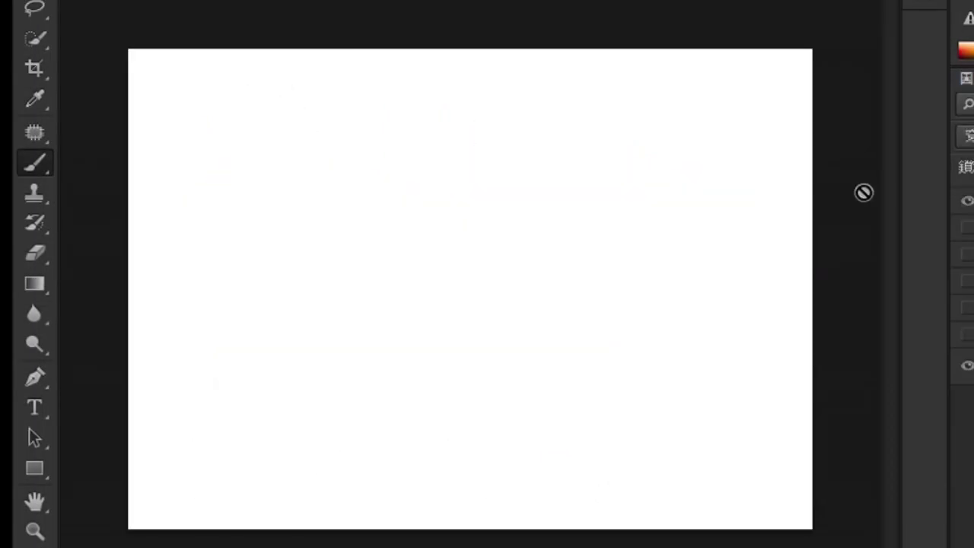
pyautogui.click(973, 547)
pyautogui.moveTo(242, 82)
pyautogui.mouseDown()
pyautogui.moveTo(234, 118)
pyautogui.moveTo(208, 107)
pyautogui.moveTo(291, 139)
pyautogui.mouseUp()
pyautogui.hotkey('ctrl', 'z')
pyautogui.hotkey('ctrl', 'z')
# Block in a new pose's neck, raised bent arm and bodice on the blank canvas with broad grey strokes
pyautogui.moveTo(242, 81); pyautogui.dragTo(263, 135)
pyautogui.moveTo(262, 114); pyautogui.dragTo(292, 115)
pyautogui.moveTo(282, 141); pyautogui.dragTo(329, 101)
pyautogui.moveTo(305, 99); pyautogui.dragTo(355, 169)
pyautogui.moveTo(371, 149); pyautogui.dragTo(377, 175)
pyautogui.moveTo(330, 109); pyautogui.dragTo(356, 143)
pyautogui.moveTo(290, 142); pyautogui.dragTo(290, 183)
pyautogui.moveTo(309, 137); pyautogui.dragTo(312, 169)
# Block in the long skirt gathered up in both hands, with radiating folds and hanging drapes, in broad grey strokes
pyautogui.moveTo(356, 152)
pyautogui.mouseDown()
pyautogui.moveTo(306, 192)
pyautogui.moveTo(290, 301)
pyautogui.mouseUp()
pyautogui.moveTo(369, 178)
pyautogui.mouseDown()
pyautogui.moveTo(413, 305)
pyautogui.moveTo(423, 378)
pyautogui.mouseUp()
pyautogui.moveTo(426, 258); pyautogui.dragTo(444, 398)
pyautogui.moveTo(282, 256); pyautogui.dragTo(281, 413)
pyautogui.moveTo(348, 338)
pyautogui.mouseDown()
pyautogui.moveTo(297, 373)
pyautogui.moveTo(292, 403)
pyautogui.moveTo(430, 400)
pyautogui.mouseUp()
pyautogui.moveTo(357, 175); pyautogui.dragTo(327, 281)
pyautogui.moveTo(343, 149)
pyautogui.mouseDown()
pyautogui.moveTo(278, 137)
pyautogui.moveTo(224, 270)
pyautogui.mouseUp()
pyautogui.moveTo(266, 171); pyautogui.dragTo(228, 304)
# Block in the lower legs and feet below the skirt and add strokes to the head
pyautogui.moveTo(323, 403); pyautogui.dragTo(324, 484)
pyautogui.moveTo(357, 400)
pyautogui.mouseDown()
pyautogui.moveTo(346, 480)
pyautogui.moveTo(285, 504)
pyautogui.mouseUp()
pyautogui.moveTo(346, 426); pyautogui.dragTo(346, 495)
pyautogui.moveTo(320, 476); pyautogui.dragTo(270, 495)
pyautogui.moveTo(210, 111); pyautogui.dragTo(270, 88)
# Place a copy of the rough figure beside the original and fade it to 20% opacity as a drawing guide
pyautogui.hotkey('ctrl', 't')
pyautogui.moveTo(333, 280)
pyautogui.mouseDown()
pyautogui.moveTo(307, 274)
pyautogui.moveTo(596, 274)
pyautogui.mouseUp()
pyautogui.press('Return')
pyautogui.press('2')
pyautogui.press('b')
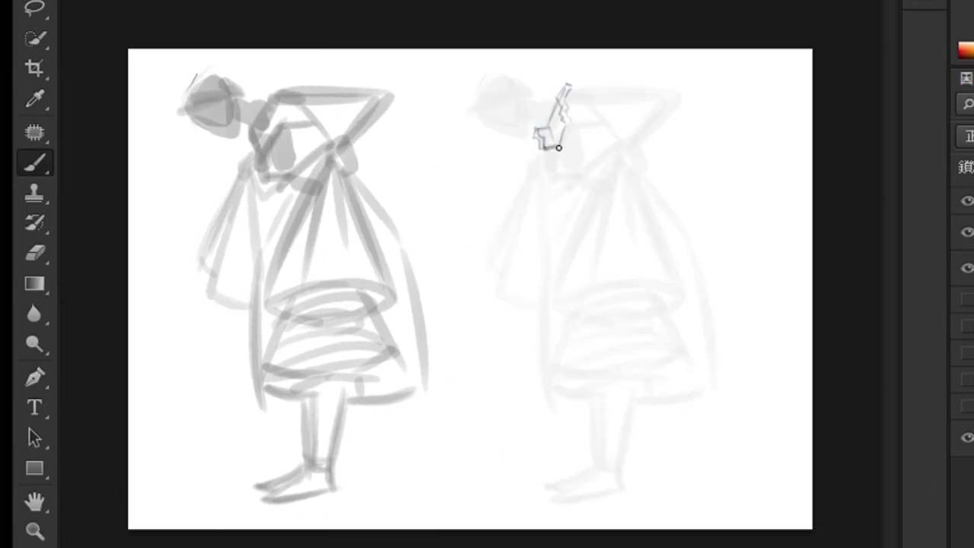
# Draw the bodice's frilled trim and ruffle folds over the faded guide's chest
pyautogui.moveTo(545, 149); pyautogui.dragTo(541, 168)
pyautogui.moveTo(573, 124); pyautogui.dragTo(566, 162)
pyautogui.hotkey('ctrl', 'z')
pyautogui.moveTo(580, 124); pyautogui.dragTo(588, 147)
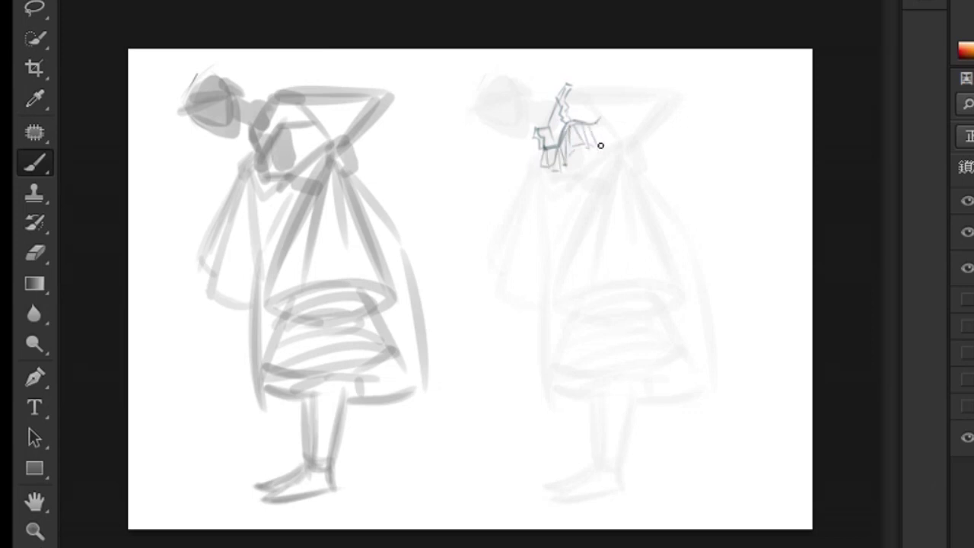
# Outline the raised bent arm from the sleeve frill to the hand and clean up stray lines
pyautogui.moveTo(653, 99); pyautogui.dragTo(629, 137)
pyautogui.moveTo(567, 88); pyautogui.dragTo(689, 82)
pyautogui.press('e')
pyautogui.moveTo(607, 102); pyautogui.dragTo(650, 102)
pyautogui.press('b')
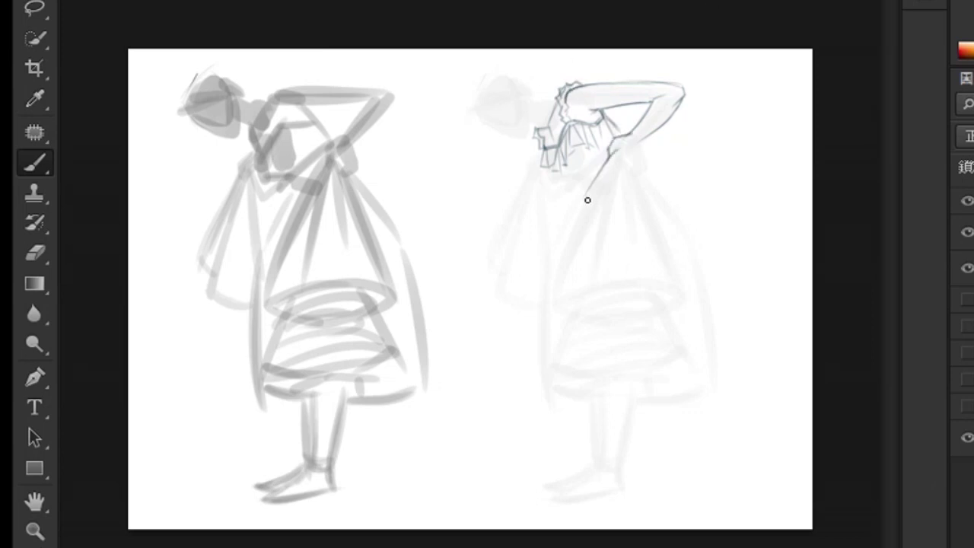
# Draw the flap of cloth hanging from the near hand and a long fold running down below it
pyautogui.moveTo(607, 216); pyautogui.dragTo(580, 220)
pyautogui.moveTo(582, 201); pyautogui.dragTo(574, 221)
pyautogui.hotkey('ctrl', 'z')
pyautogui.moveTo(578, 222); pyautogui.dragTo(557, 297)
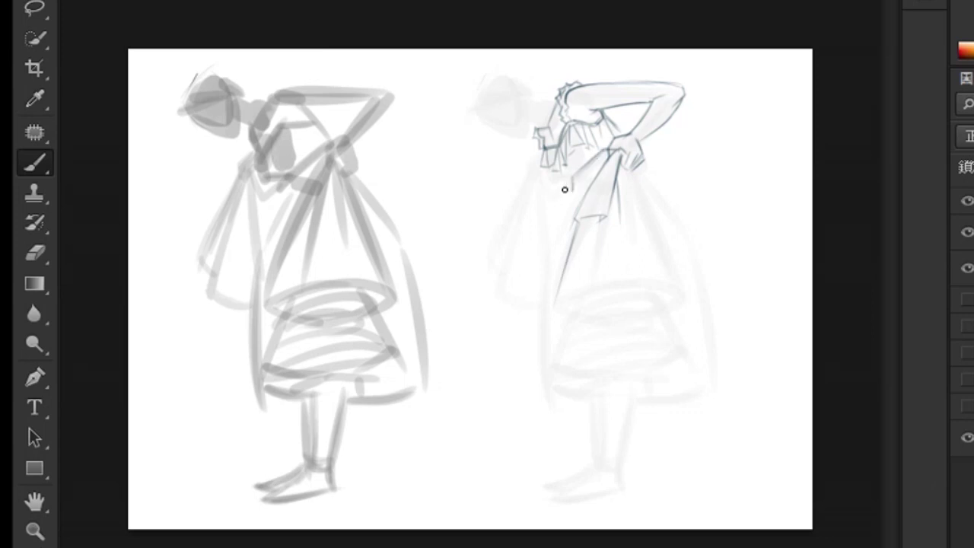
# Draw the bodice's lower edge at the waist and the skirt front lines descending from it
pyautogui.moveTo(549, 171)
pyautogui.mouseDown()
pyautogui.moveTo(577, 172)
pyautogui.moveTo(575, 189)
pyautogui.moveTo(582, 177)
pyautogui.moveTo(573, 220)
pyautogui.mouseUp()
pyautogui.press('e')
pyautogui.press('b')
pyautogui.moveTo(573, 185); pyautogui.dragTo(591, 179)
pyautogui.moveTo(574, 220)
pyautogui.mouseDown()
pyautogui.moveTo(592, 217)
pyautogui.moveTo(549, 320)
pyautogui.mouseUp()
pyautogui.moveTo(573, 196); pyautogui.dragTo(553, 239)
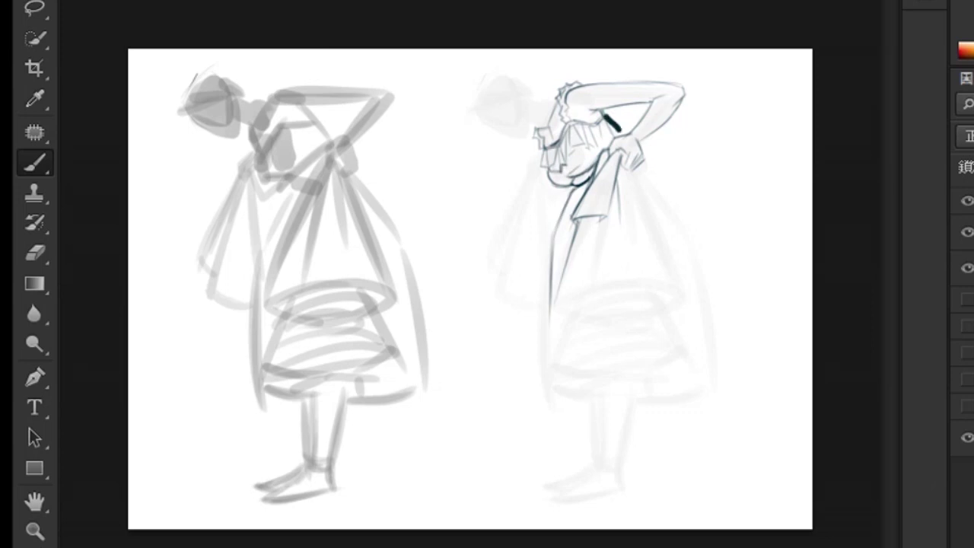
# Draw the neck and upper back lines between the head and the sleeve frill
pyautogui.moveTo(522, 117); pyautogui.dragTo(547, 128)
pyautogui.hotkey('ctrl', 'z')
pyautogui.moveTo(520, 87); pyautogui.dragTo(559, 97)
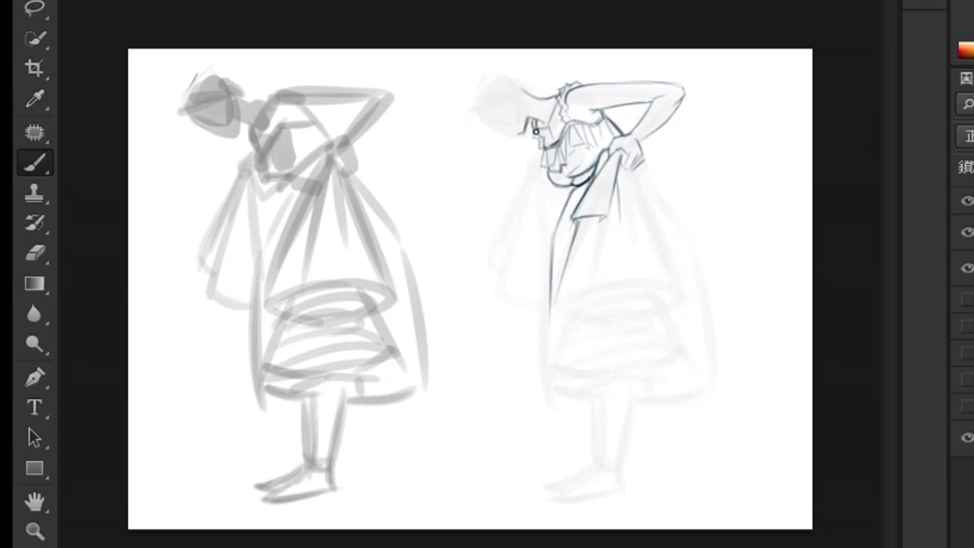
# Draw the drape hanging from the far hand with long vertical folds and a frilled lower edge
pyautogui.moveTo(532, 171); pyautogui.dragTo(502, 222)
pyautogui.moveTo(537, 144); pyautogui.dragTo(509, 274)
pyautogui.moveTo(508, 273); pyautogui.dragTo(531, 278)
pyautogui.moveTo(534, 187); pyautogui.dragTo(535, 295)
pyautogui.moveTo(541, 179); pyautogui.dragTo(550, 230)
pyautogui.moveTo(537, 180); pyautogui.dragTo(569, 196)
pyautogui.moveTo(500, 242); pyautogui.dragTo(508, 261)
pyautogui.moveTo(511, 273); pyautogui.dragTo(547, 293)
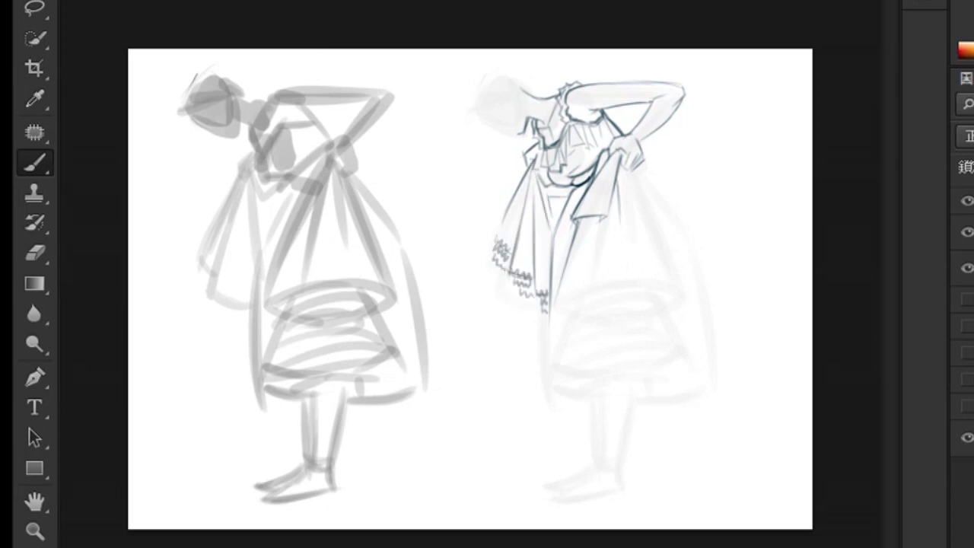
pyautogui.click(531, 35)
pyautogui.click(346, 500)
pyautogui.hotkey('ctrl', 'v')
# Draw the near-side drape's folds radiating from the gripping hand and its long outer edge tapering to a point
pyautogui.moveTo(599, 218); pyautogui.dragTo(593, 259)
pyautogui.moveTo(622, 190)
pyautogui.mouseDown()
pyautogui.moveTo(614, 250)
pyautogui.moveTo(673, 298)
pyautogui.mouseUp()
pyautogui.moveTo(638, 177); pyautogui.dragTo(676, 303)
pyautogui.moveTo(620, 168); pyautogui.dragTo(609, 265)
pyautogui.moveTo(603, 217)
pyautogui.mouseDown()
pyautogui.moveTo(594, 262)
pyautogui.moveTo(617, 296)
pyautogui.mouseUp()
pyautogui.moveTo(640, 169); pyautogui.dragTo(715, 378)
pyautogui.moveTo(584, 297); pyautogui.dragTo(570, 342)
pyautogui.moveTo(672, 296); pyautogui.dragTo(715, 392)
# Draw the tiered underskirt ruffles below the lifted overskirt, with zigzag frill edges and short vertical folds
pyautogui.moveTo(591, 313); pyautogui.dragTo(630, 306)
pyautogui.moveTo(627, 286)
pyautogui.mouseDown()
pyautogui.moveTo(633, 315)
pyautogui.moveTo(676, 328)
pyautogui.mouseUp()
pyautogui.moveTo(581, 325); pyautogui.dragTo(667, 364)
pyautogui.moveTo(623, 314); pyautogui.dragTo(635, 363)
pyautogui.moveTo(548, 330)
pyautogui.mouseDown()
pyautogui.moveTo(569, 358)
pyautogui.moveTo(571, 399)
pyautogui.moveTo(555, 391)
pyautogui.moveTo(593, 364)
pyautogui.mouseUp()
pyautogui.press('e')
pyautogui.press('b')
pyautogui.moveTo(593, 346); pyautogui.dragTo(615, 365)
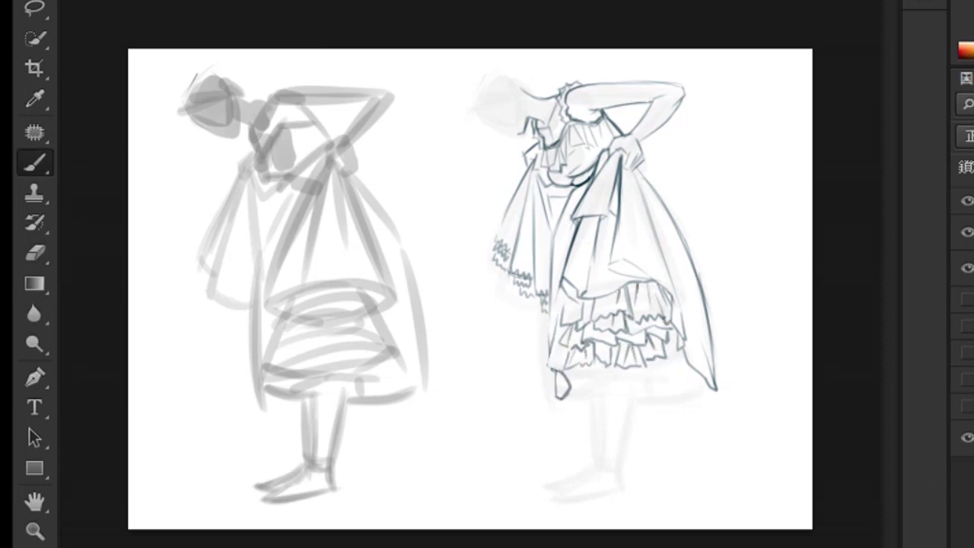
# Strengthen the dress's front edge, the near-side drape's outer contour and the far drape's outline and frilled hem
pyautogui.moveTo(565, 208); pyautogui.dragTo(546, 333)
pyautogui.moveTo(630, 166); pyautogui.dragTo(673, 242)
pyautogui.moveTo(494, 199); pyautogui.dragTo(517, 242)
pyautogui.moveTo(498, 241); pyautogui.dragTo(530, 278)
# Draw the ragged ruffle hem at the back of the skirt and the two legs with feet below it
pyautogui.moveTo(630, 369)
pyautogui.mouseDown()
pyautogui.moveTo(590, 379)
pyautogui.moveTo(675, 386)
pyautogui.moveTo(712, 404)
pyautogui.mouseUp()
pyautogui.moveTo(644, 391); pyautogui.dragTo(692, 396)
pyautogui.moveTo(601, 387); pyautogui.dragTo(600, 463)
pyautogui.moveTo(630, 399); pyautogui.dragTo(619, 461)
pyautogui.moveTo(590, 388); pyautogui.dragTo(595, 457)
pyautogui.moveTo(600, 455)
pyautogui.mouseDown()
pyautogui.moveTo(621, 486)
pyautogui.moveTo(550, 488)
pyautogui.mouseUp()
# Outline the head with a loose wavy contour and reinforce the near forearm's line above the gripping hand
pyautogui.moveTo(464, 99)
pyautogui.mouseDown()
pyautogui.moveTo(478, 80)
pyautogui.moveTo(554, 85)
pyautogui.mouseUp()
pyautogui.moveTo(468, 103); pyautogui.dragTo(504, 136)
pyautogui.moveTo(642, 138); pyautogui.dragTo(661, 108)
# Clean up stray sketch marks and darken the contours at the gripping hand and along the overskirt edge above the ruffles
pyautogui.press('e')
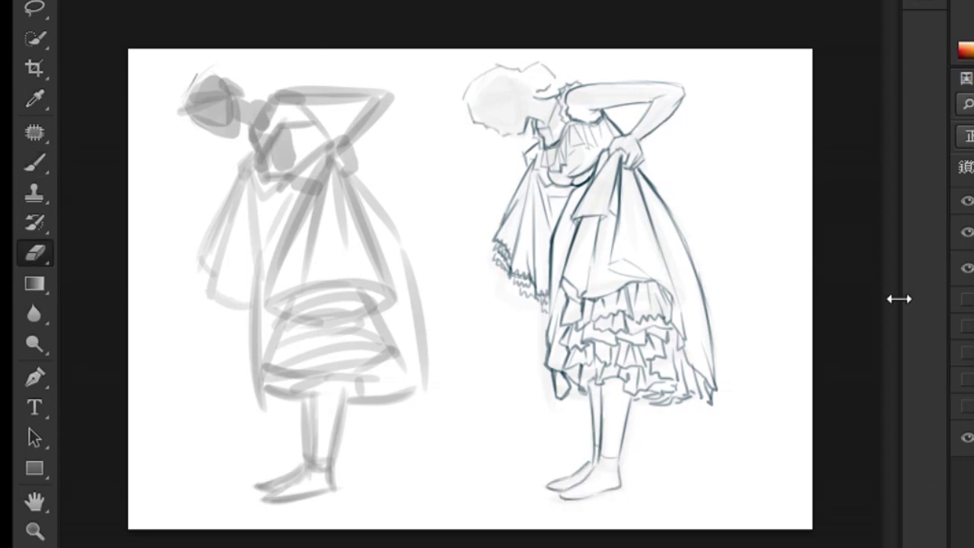
pyautogui.press('b')
pyautogui.moveTo(609, 139); pyautogui.dragTo(630, 135)
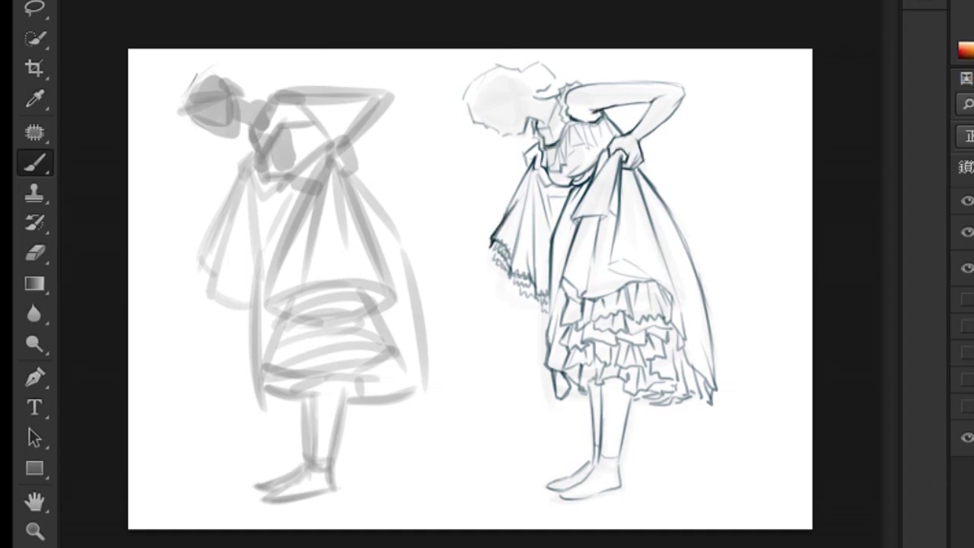
pyautogui.hotkey('ctrl', 'z')
pyautogui.moveTo(621, 290); pyautogui.dragTo(673, 316)
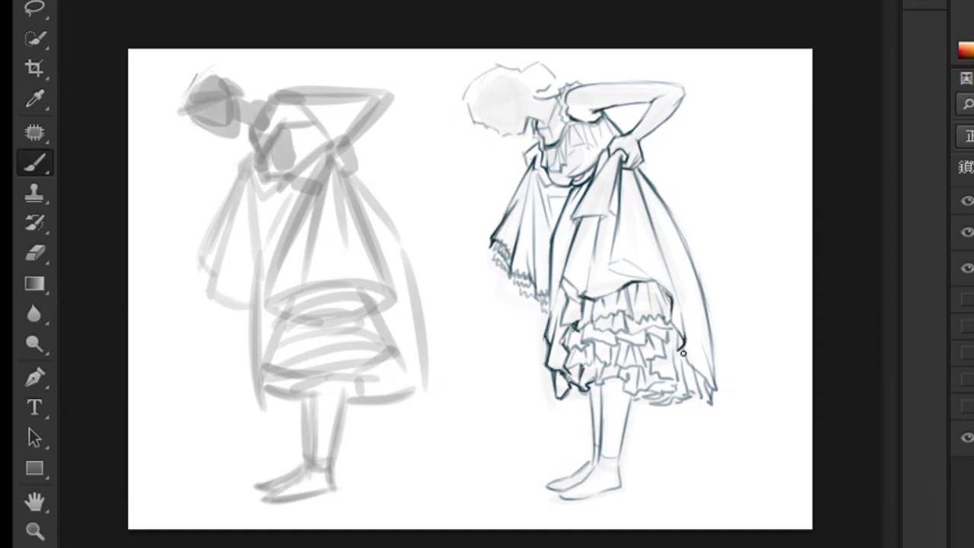